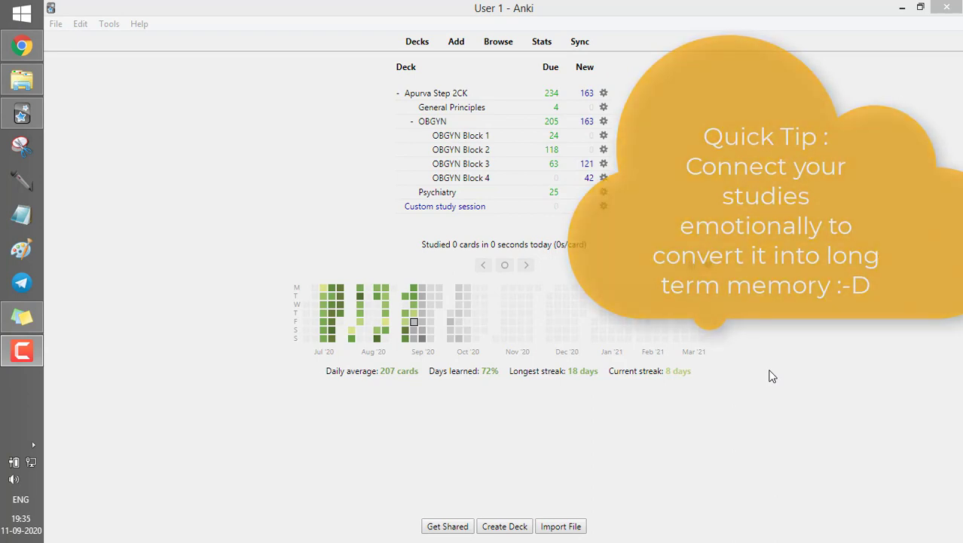
- Look through the desktop files in the file import dialog and leave it without importing anything
{"action": "left_click", "coordinate": [359, 6]}
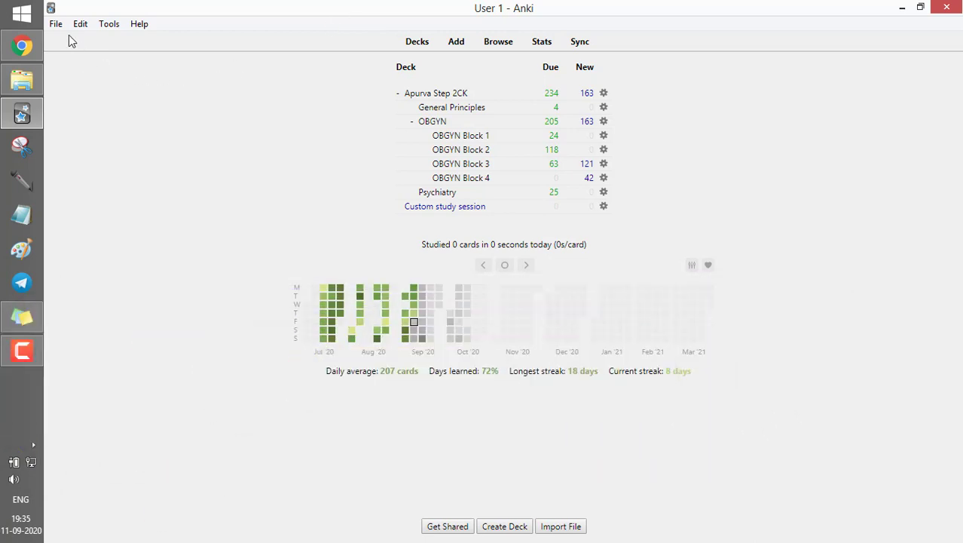
{"action": "left_click", "coordinate": [59, 25]}
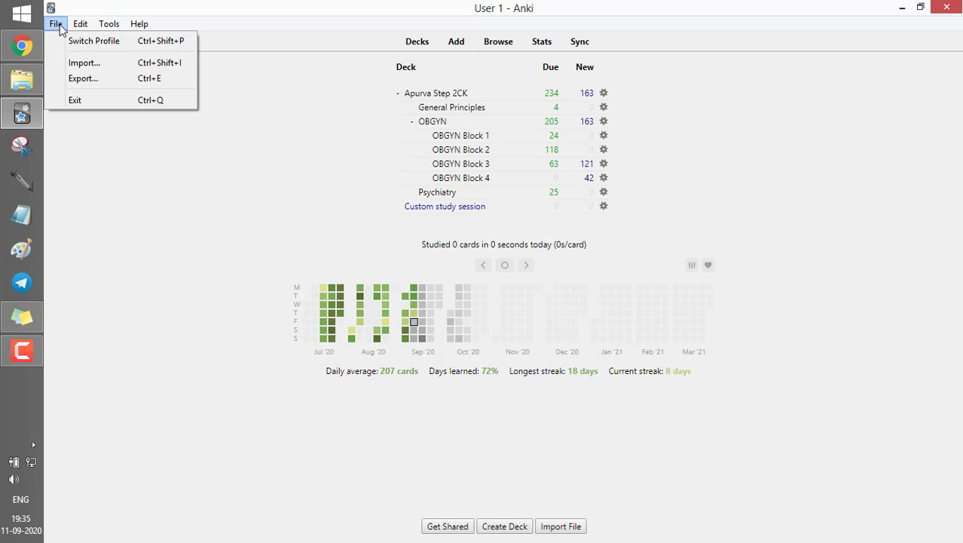
{"action": "left_click", "coordinate": [79, 65]}
{"action": "left_click_drag", "start_coordinate": [297, 133], "coordinate": [306, 103]}
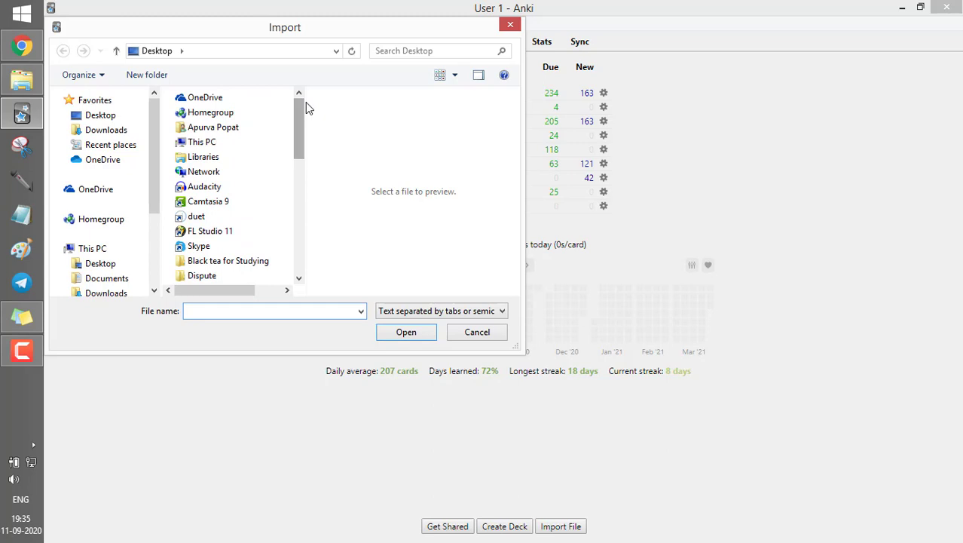
{"action": "left_click", "coordinate": [472, 337]}
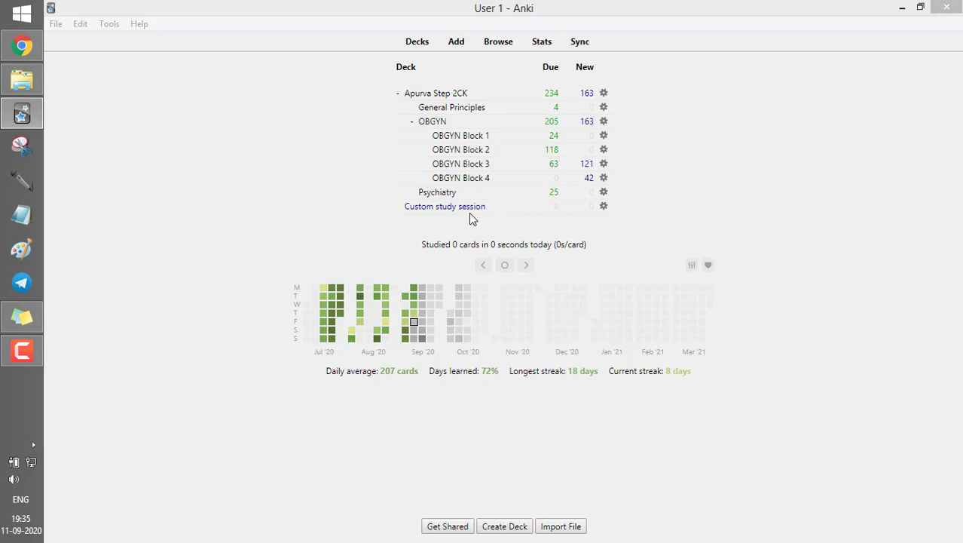
{"action": "left_click", "coordinate": [316, 197]}
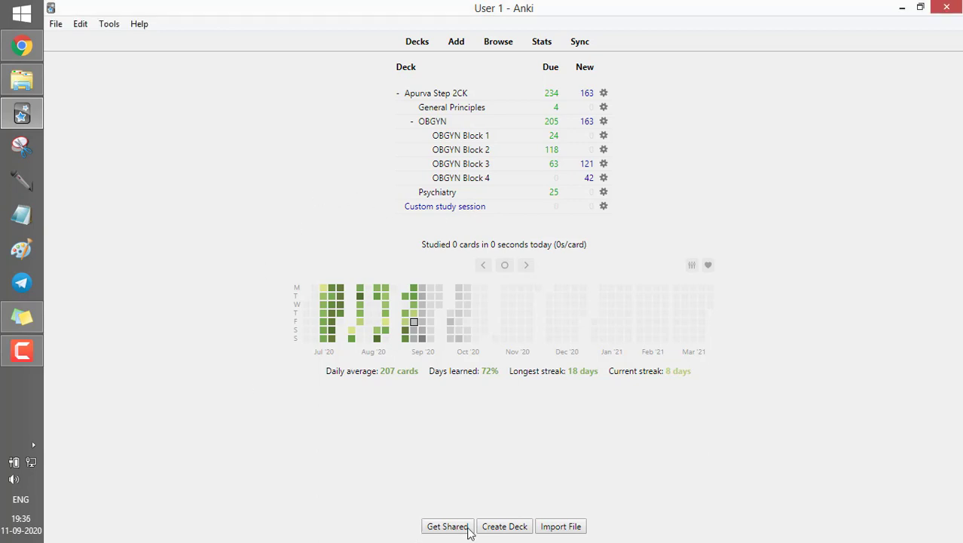
- Create a new deck named DEMO
{"action": "left_click", "coordinate": [495, 527]}
{"action": "type", "text": "DEMO"}
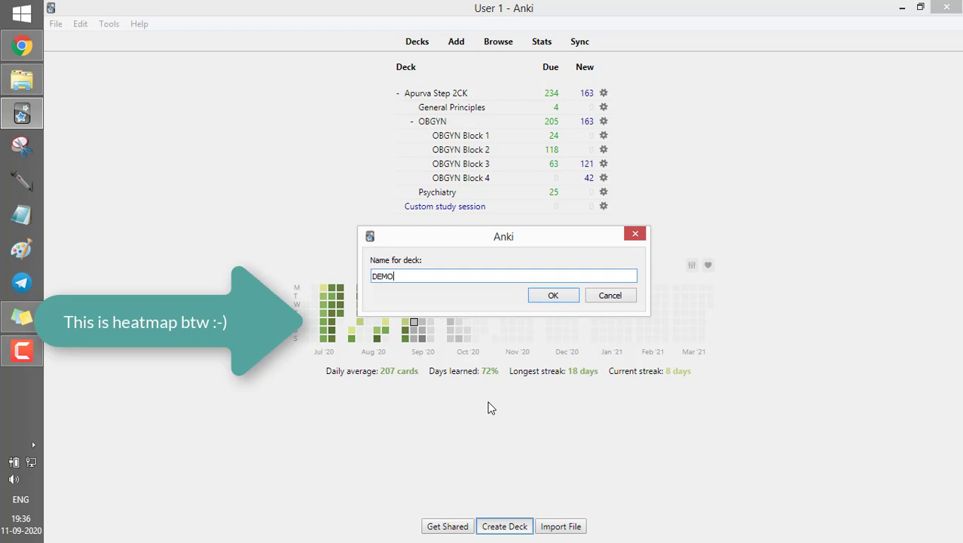
{"action": "key", "text": "Return"}
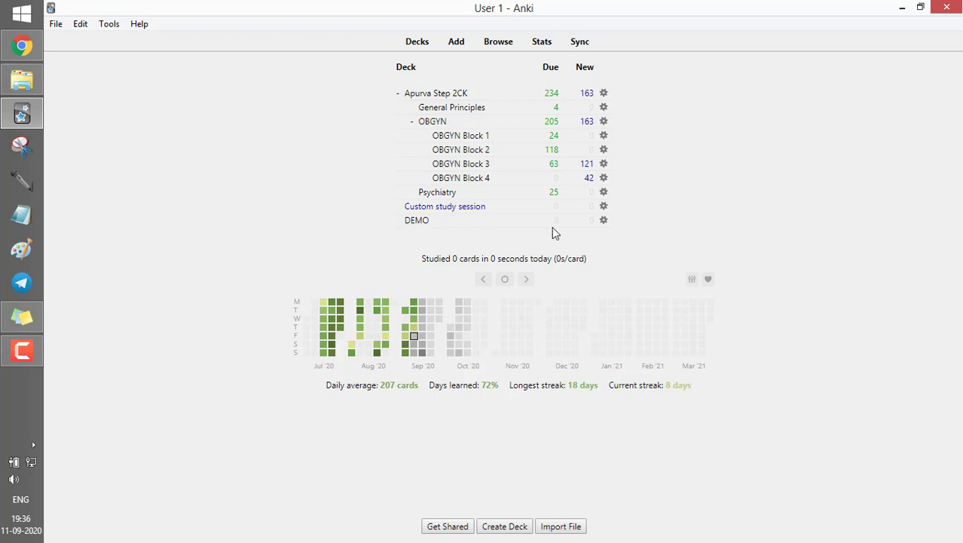
{"action": "left_click", "coordinate": [604, 220]}
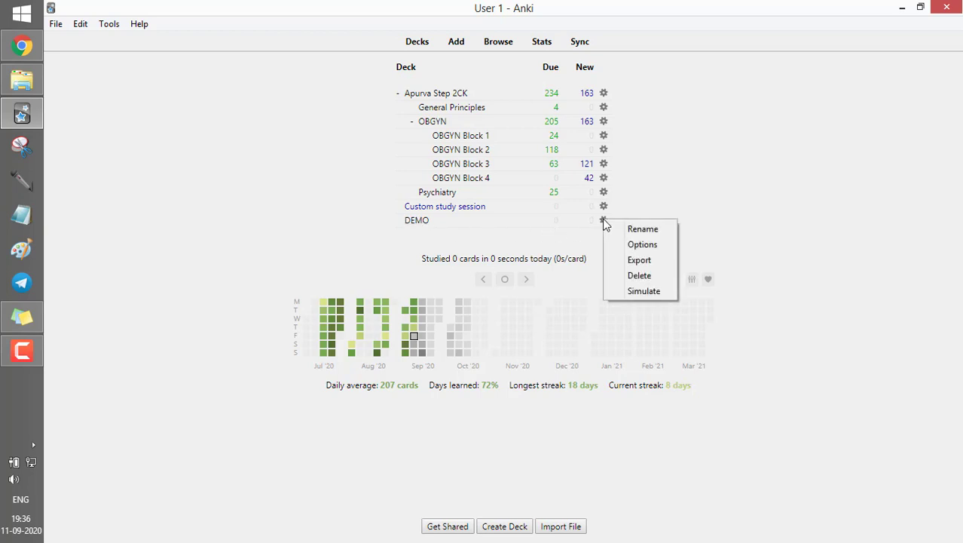
{"action": "left_click", "coordinate": [649, 250]}
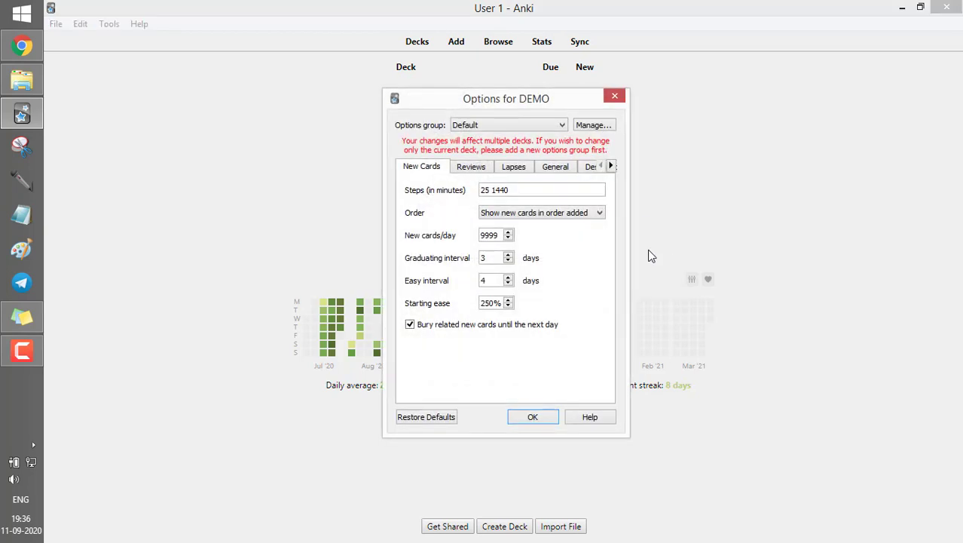
{"action": "left_click", "coordinate": [614, 99]}
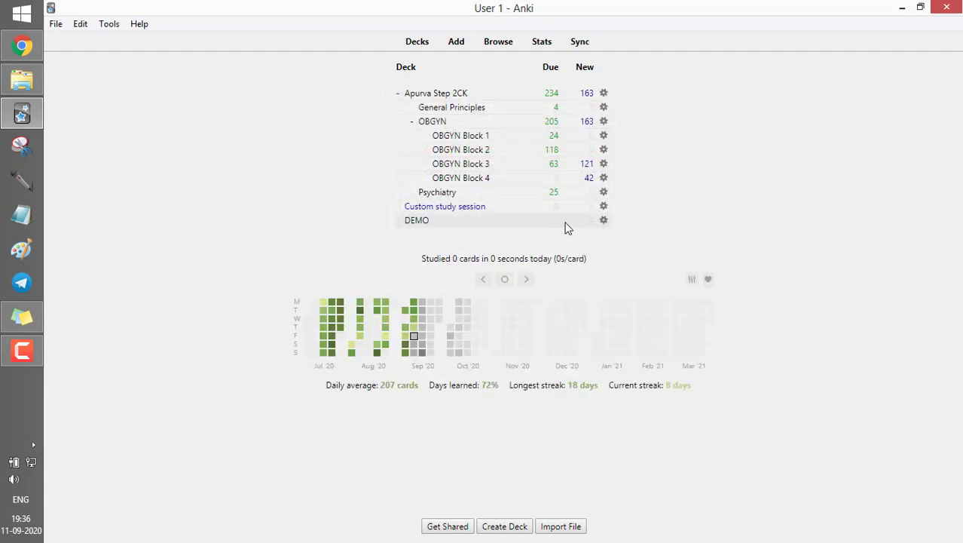
- Examine the new-card learning steps in the DEMO deck's options and choose "Show new cards in order added" as the order
{"action": "left_click", "coordinate": [603, 221]}
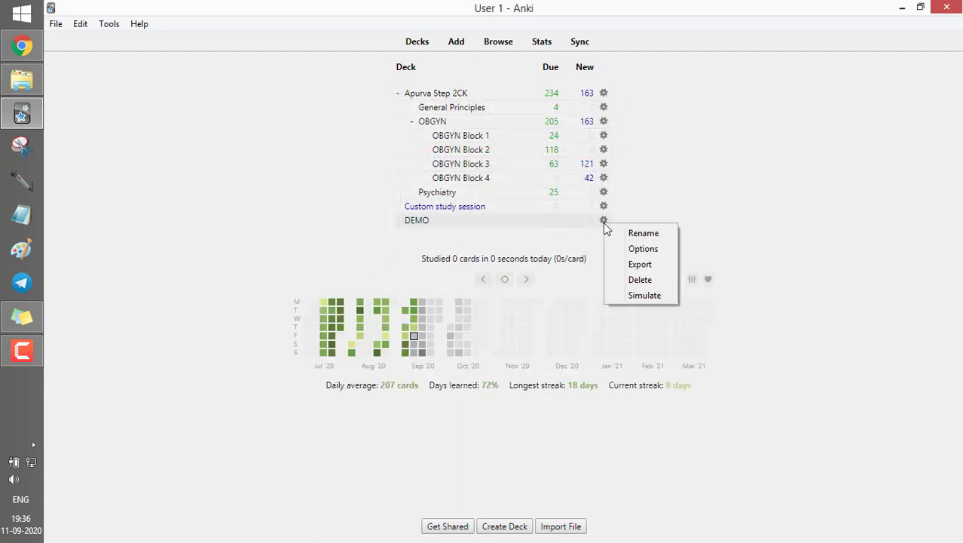
{"action": "left_click", "coordinate": [645, 249]}
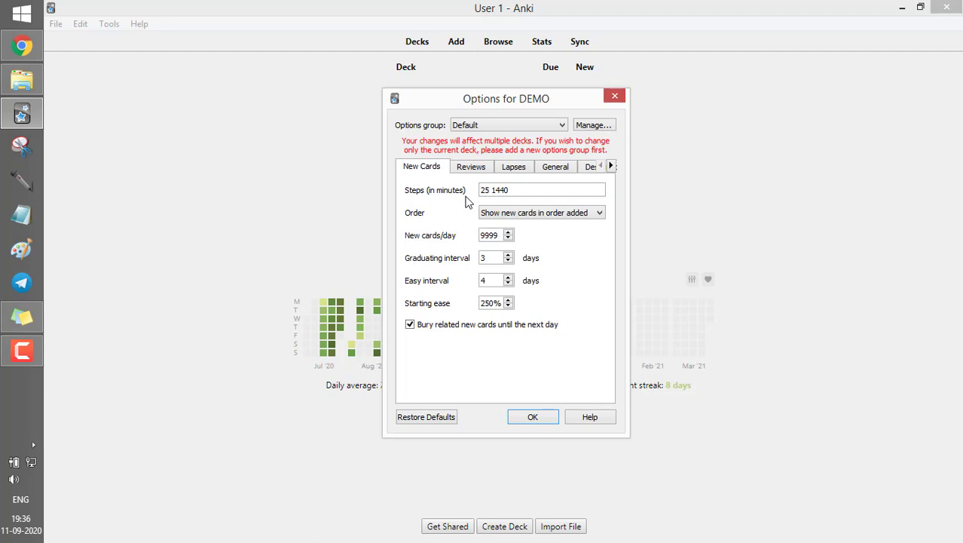
{"action": "left_click", "coordinate": [490, 191]}
{"action": "key", "text": "shift+Left"}
{"action": "key", "text": "shift+Left"}
{"action": "key", "text": "shift+Right"}
{"action": "key", "text": "shift+Right"}
{"action": "left_click", "coordinate": [575, 216]}
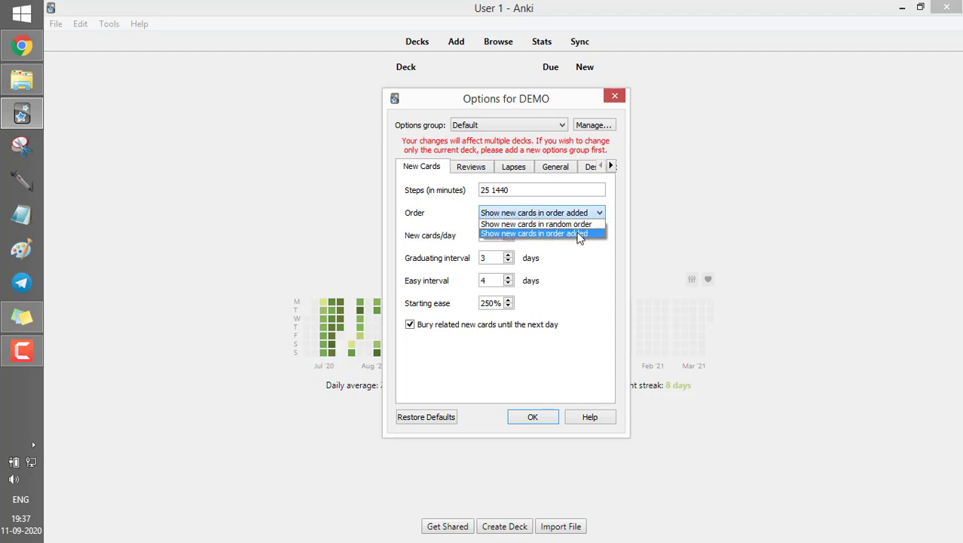
{"action": "left_click", "coordinate": [579, 234]}
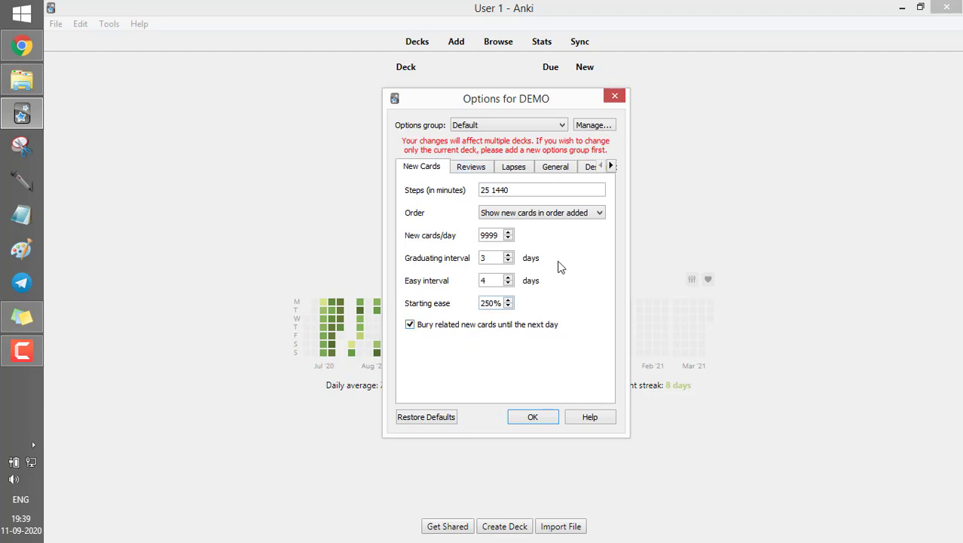
- Set the maximum review interval to 40 days in the DEMO deck's options
{"action": "left_click", "coordinate": [477, 167]}
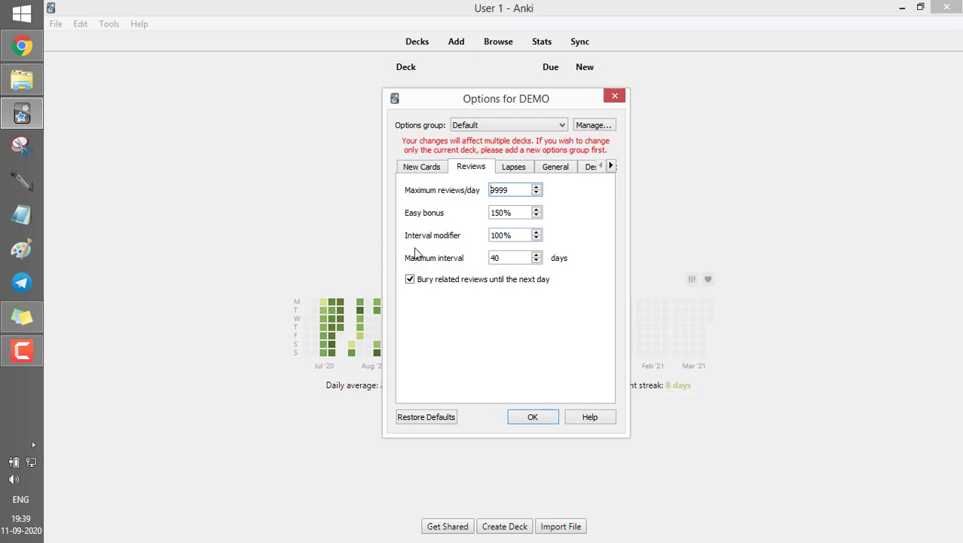
{"action": "left_click_drag", "start_coordinate": [505, 258], "coordinate": [487, 259]}
{"action": "type", "text": "28"}
{"action": "key", "text": "BackSpace"}
{"action": "key", "text": "BackSpace"}
{"action": "type", "text": "40"}
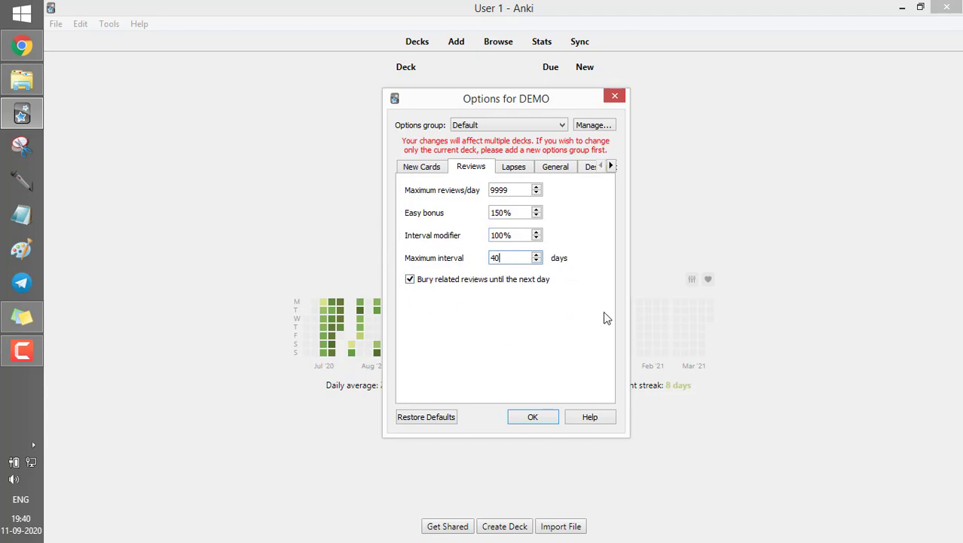
- Set the leech action for lapsed cards to Tag Only
{"action": "left_click", "coordinate": [520, 171]}
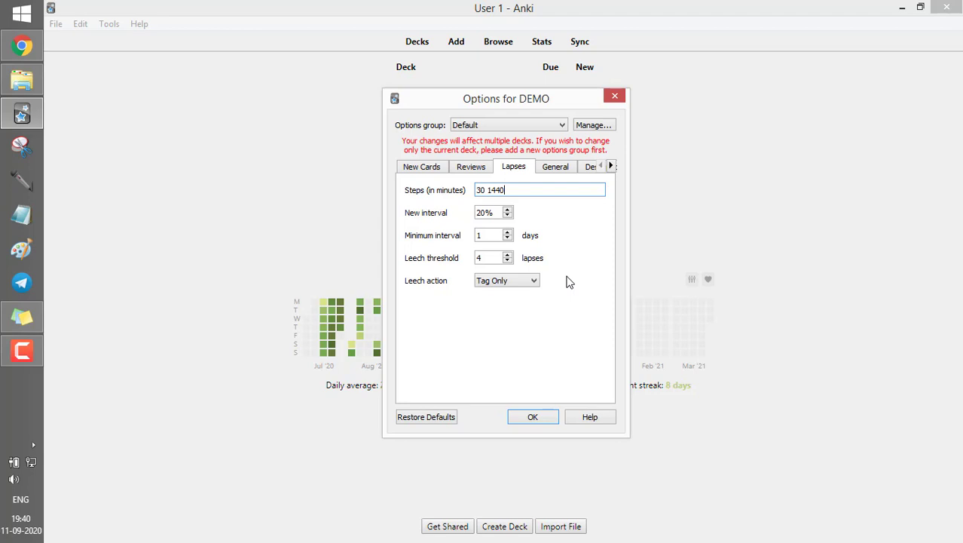
{"action": "left_click", "coordinate": [507, 283]}
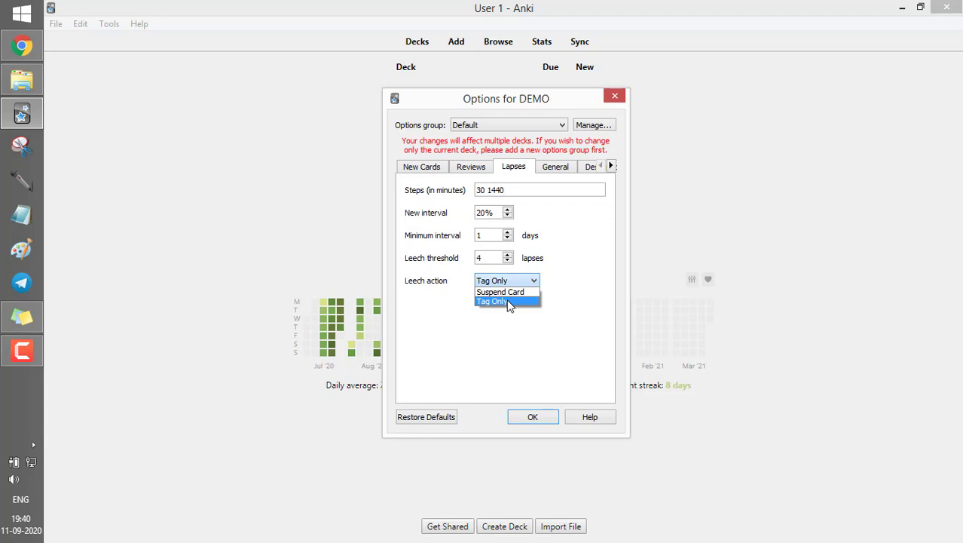
{"action": "left_click", "coordinate": [510, 302]}
{"action": "left_click", "coordinate": [509, 282]}
{"action": "left_click", "coordinate": [494, 302]}
- Examine the general settings in the DEMO deck's options, including answer time limits and audio playback
{"action": "left_click", "coordinate": [559, 165]}
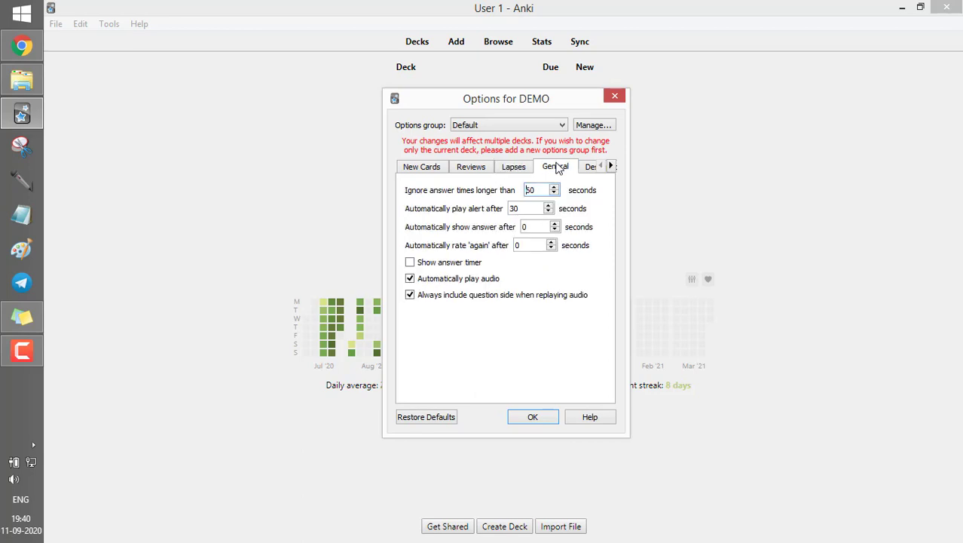
{"action": "left_click", "coordinate": [588, 170]}
{"action": "left_click", "coordinate": [517, 168]}
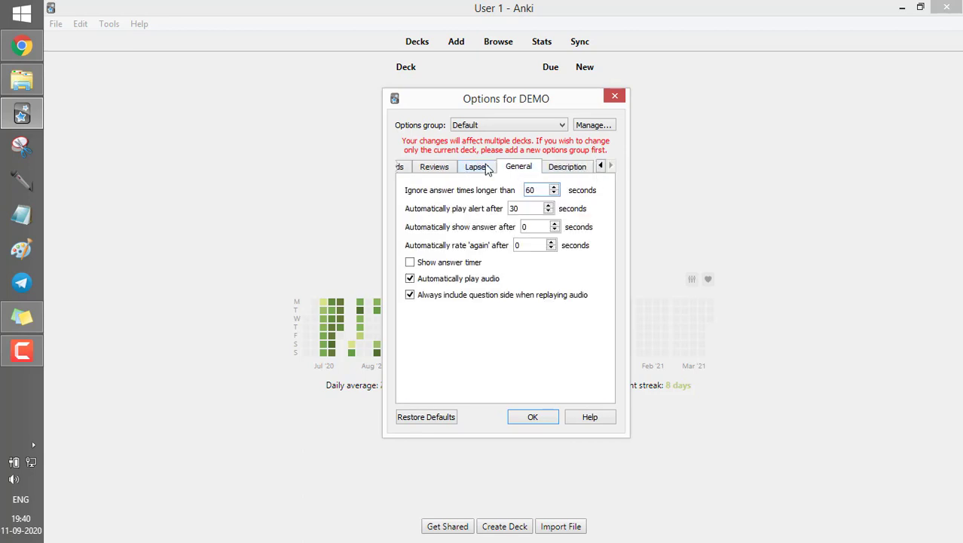
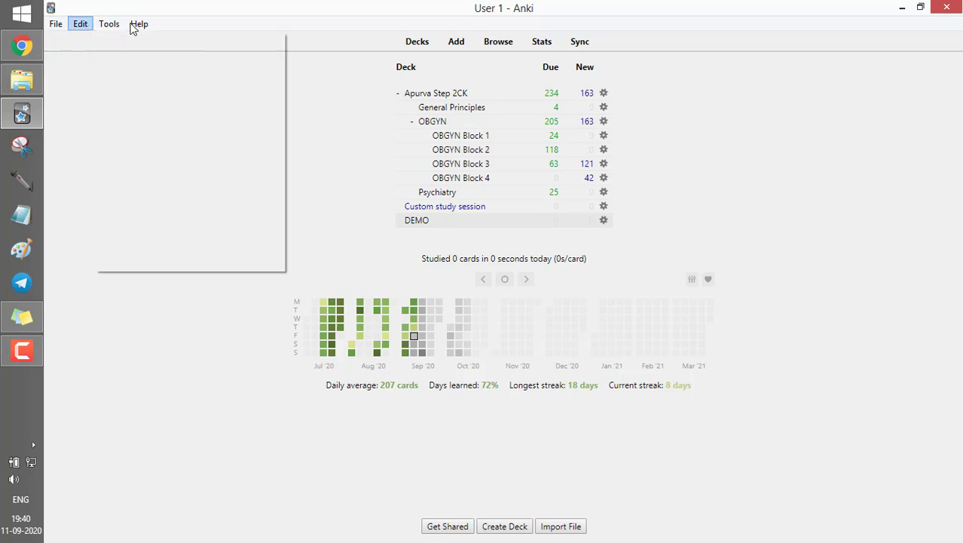
- Set the next day to start 7 hours past midnight in the scheduling preferences
{"action": "mouse_move", "coordinate": [104, 28]}
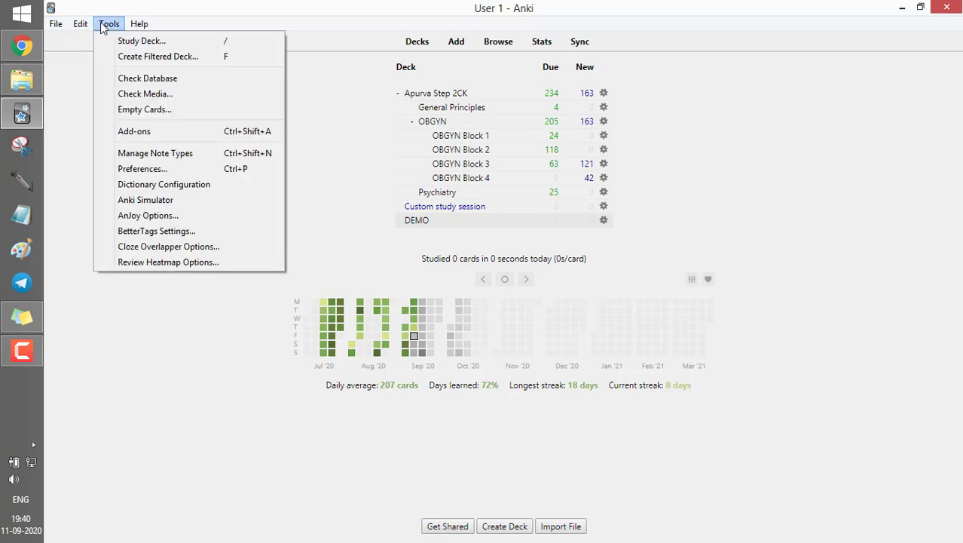
{"action": "left_click", "coordinate": [135, 169]}
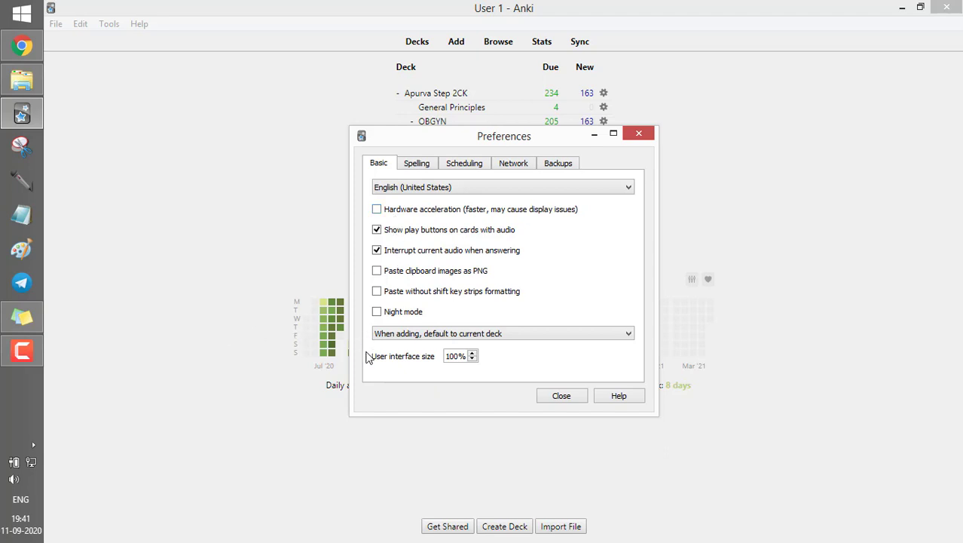
{"action": "left_click", "coordinate": [420, 166]}
{"action": "left_click", "coordinate": [455, 171]}
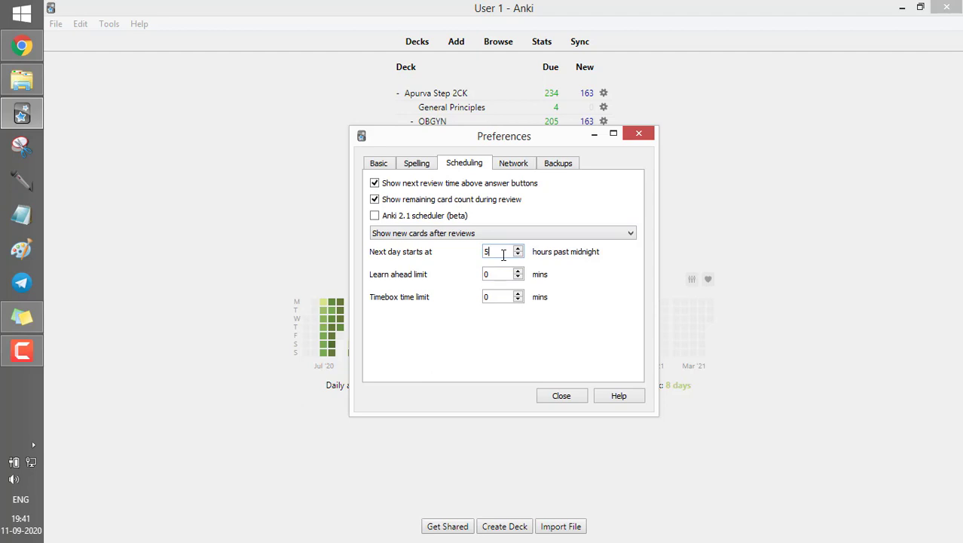
{"action": "key", "text": "BackSpace"}
{"action": "type", "text": "7"}
- Review the synchronisation and backup preferences and close the preferences
{"action": "left_click", "coordinate": [512, 166]}
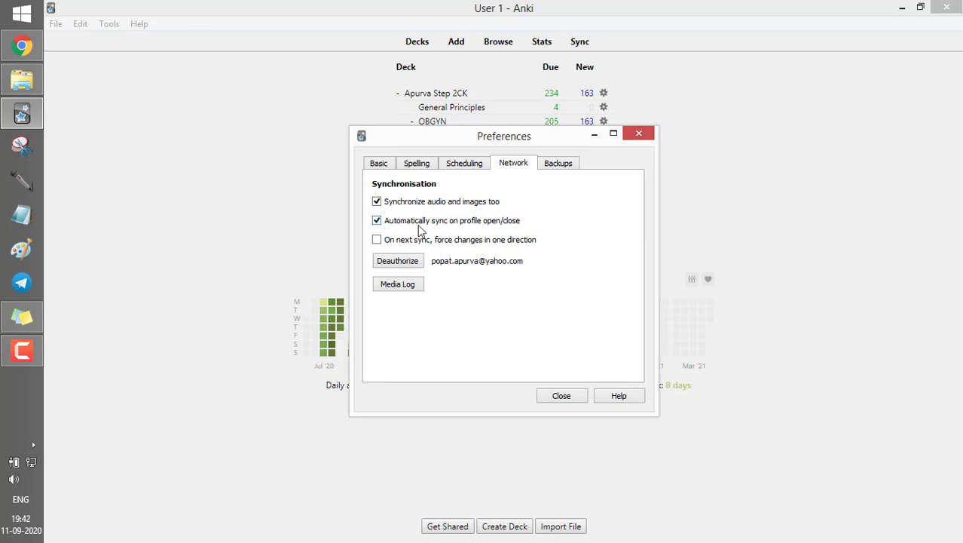
{"action": "left_click", "coordinate": [567, 166]}
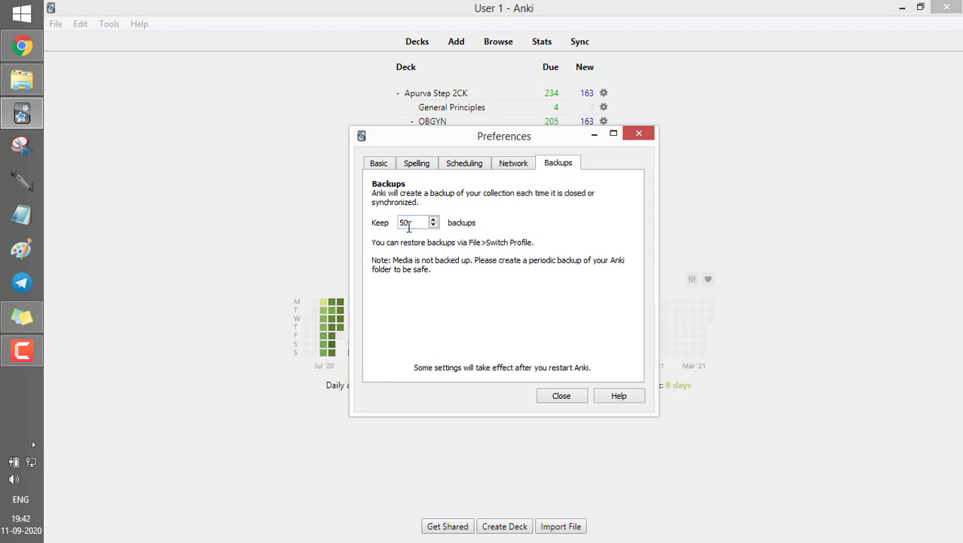
{"action": "left_click", "coordinate": [554, 396]}
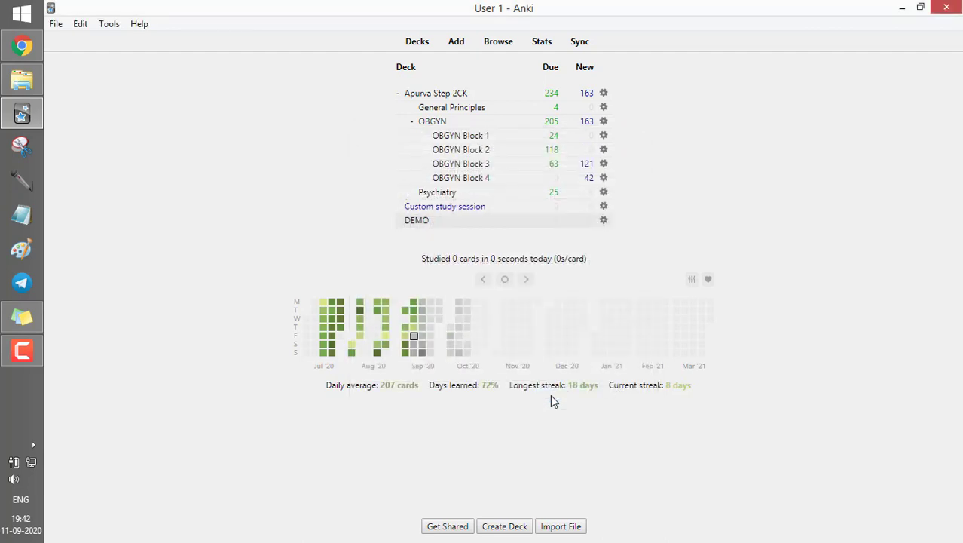
- Start a new note in the DEMO deck with the note type Basic (and reversed card)
{"action": "left_click", "coordinate": [419, 221]}
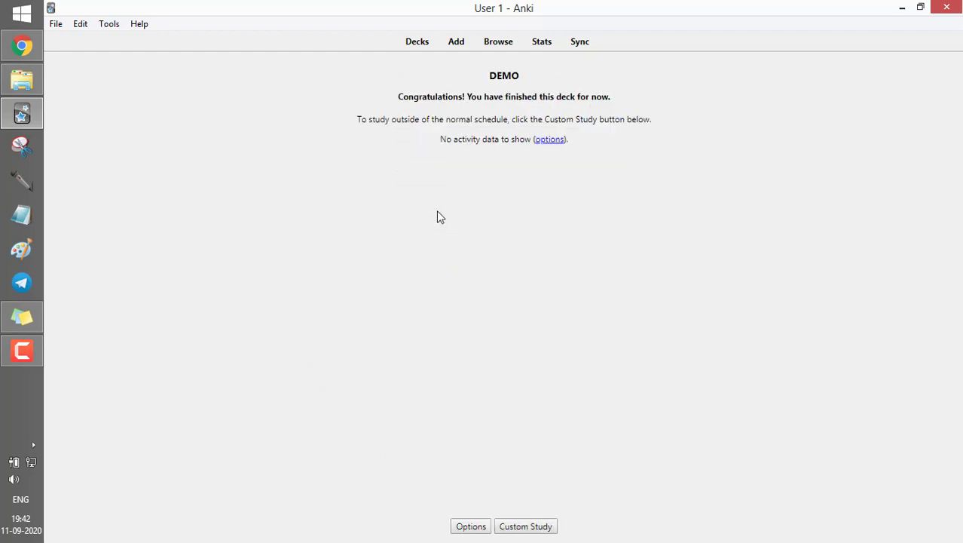
{"action": "left_click", "coordinate": [456, 43]}
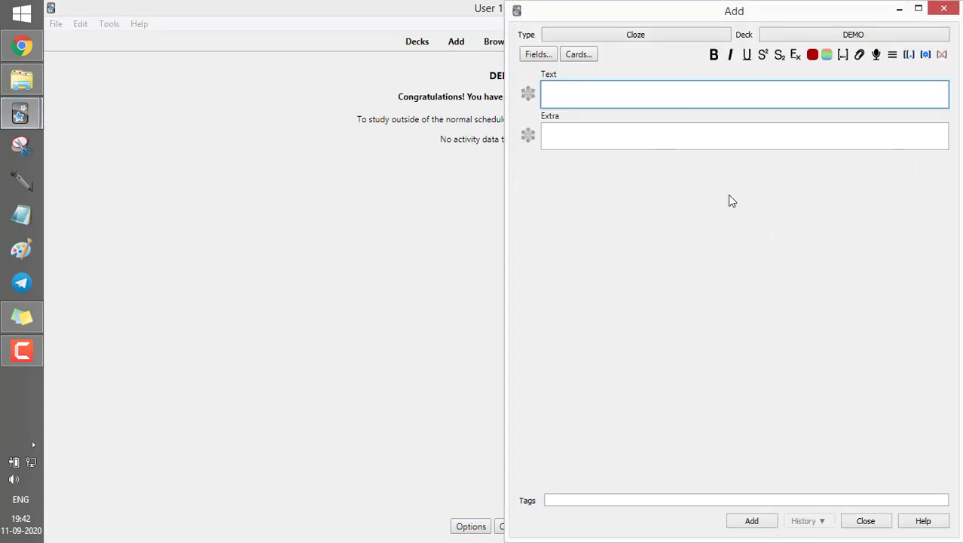
{"action": "left_click", "coordinate": [630, 38]}
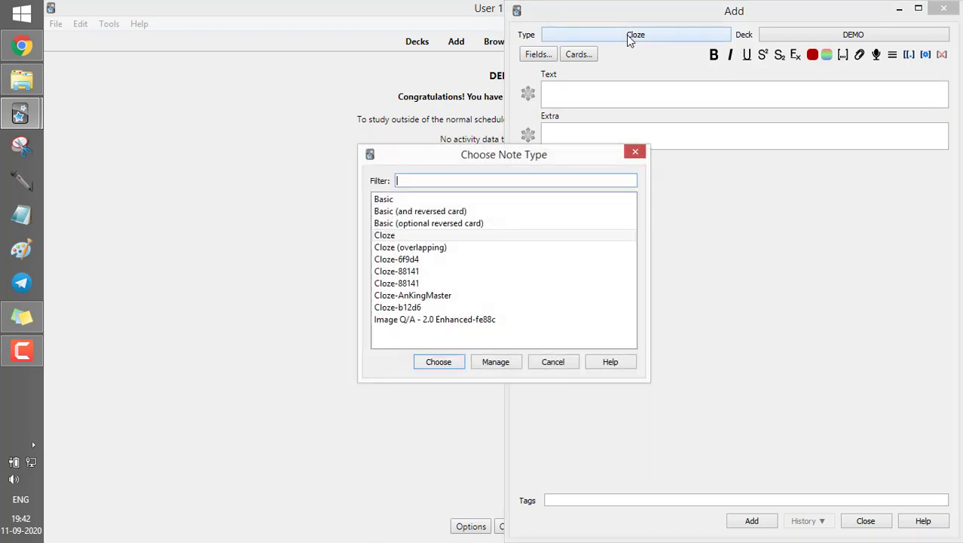
{"action": "double_click", "coordinate": [413, 216]}
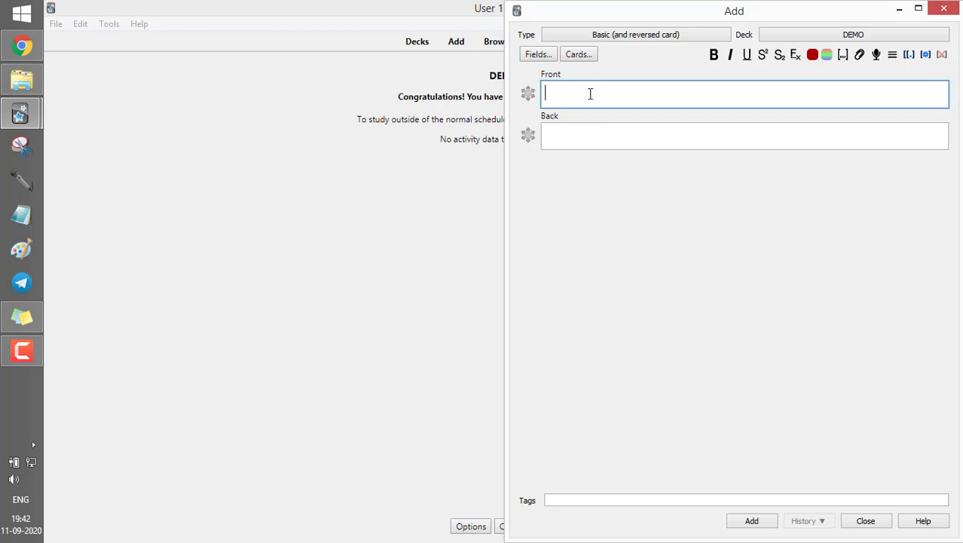
- Enter "What is my name" on the front of the note and the person's first name on the back
{"action": "type", "text": "My name is"}
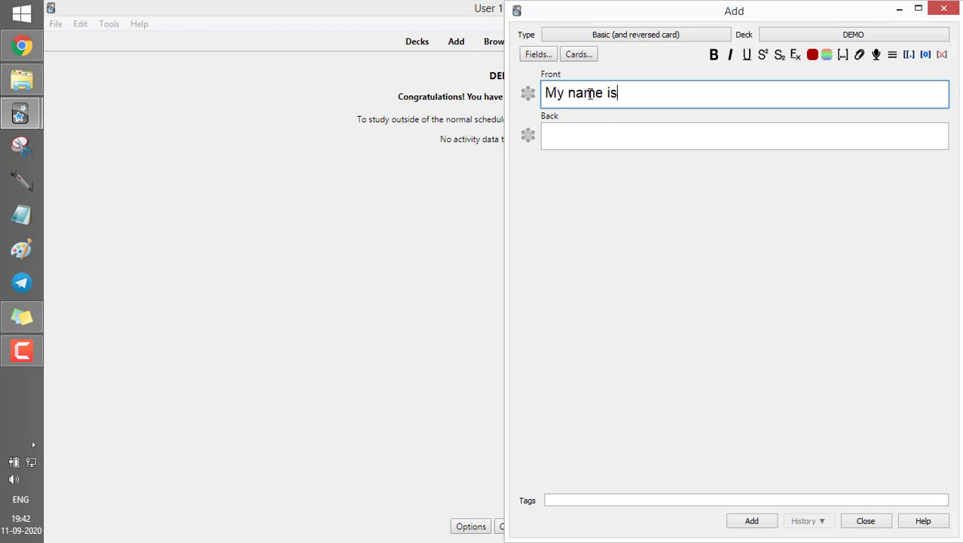
{"action": "type", "text": " Apurva"}
{"action": "key", "text": "ctrl+a"}
{"action": "type", "text": "What is "}
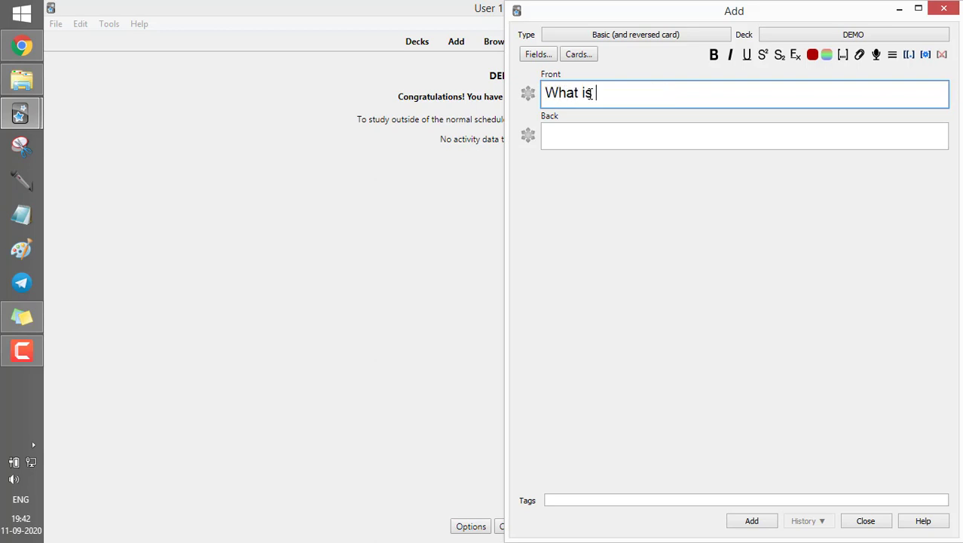
{"action": "type", "text": "my name"}
{"action": "key", "text": "Tab"}
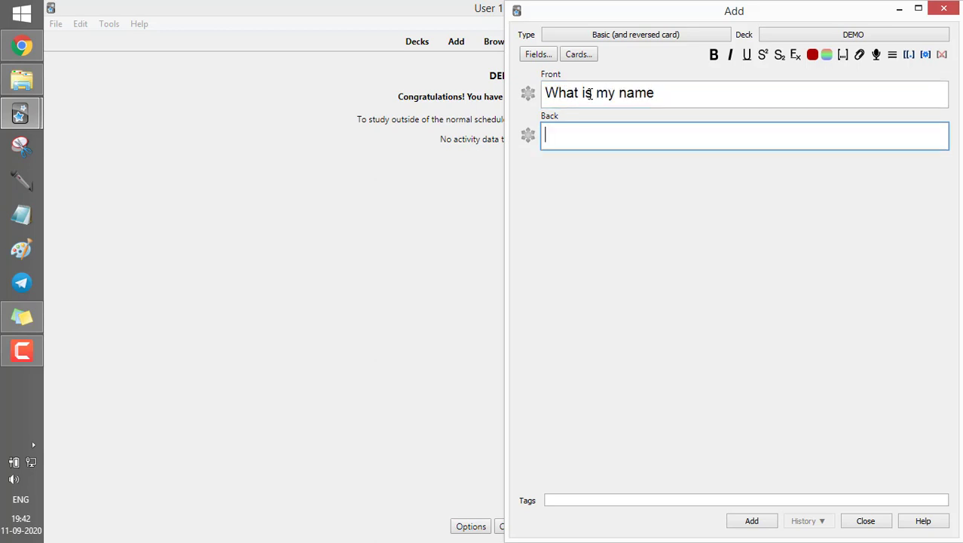
{"action": "type", "text": "Apurva"}
- Change the note type to Cloze and clear the Extra field
{"action": "left_click", "coordinate": [642, 38]}
{"action": "left_click", "coordinate": [386, 237]}
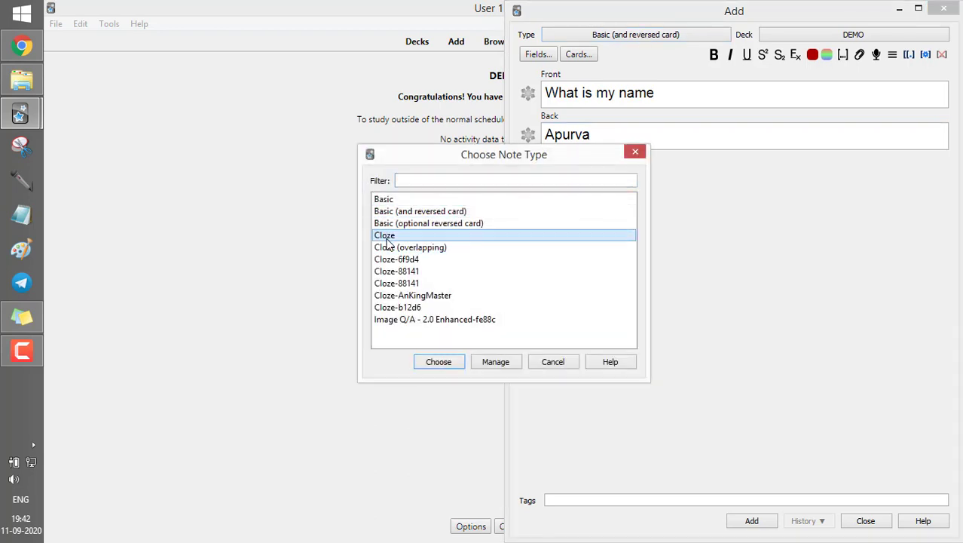
{"action": "double_click", "coordinate": [386, 236]}
{"action": "left_click", "coordinate": [609, 140]}
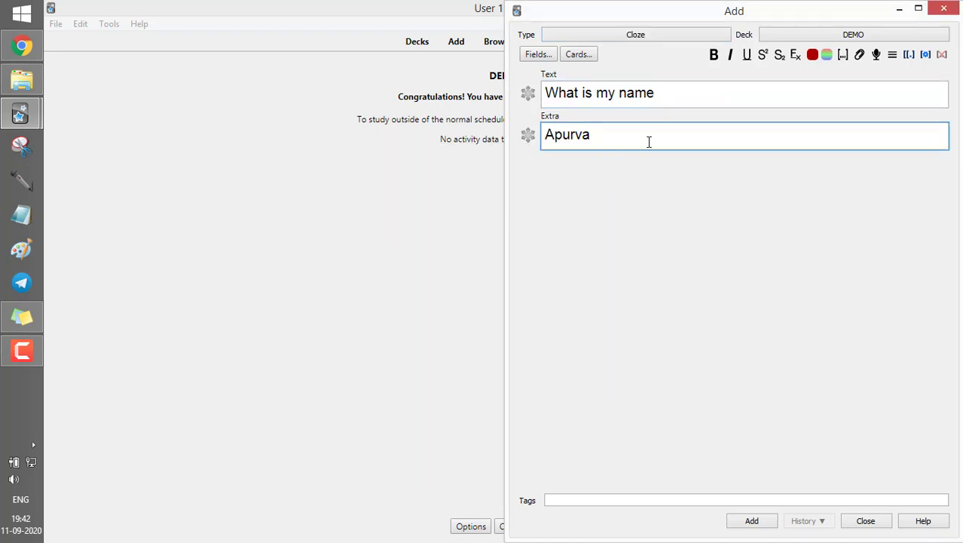
{"action": "key", "text": "BackSpace"}
{"action": "key", "text": "BackSpace"}
{"action": "key", "text": "BackSpace"}
{"action": "key", "text": "BackSpace"}
{"action": "key", "text": "BackSpace"}
{"action": "key", "text": "BackSpace"}
- Replace the note's text with "My name is" followed by the person's first name
{"action": "left_click_drag", "start_coordinate": [661, 94], "coordinate": [530, 101]}
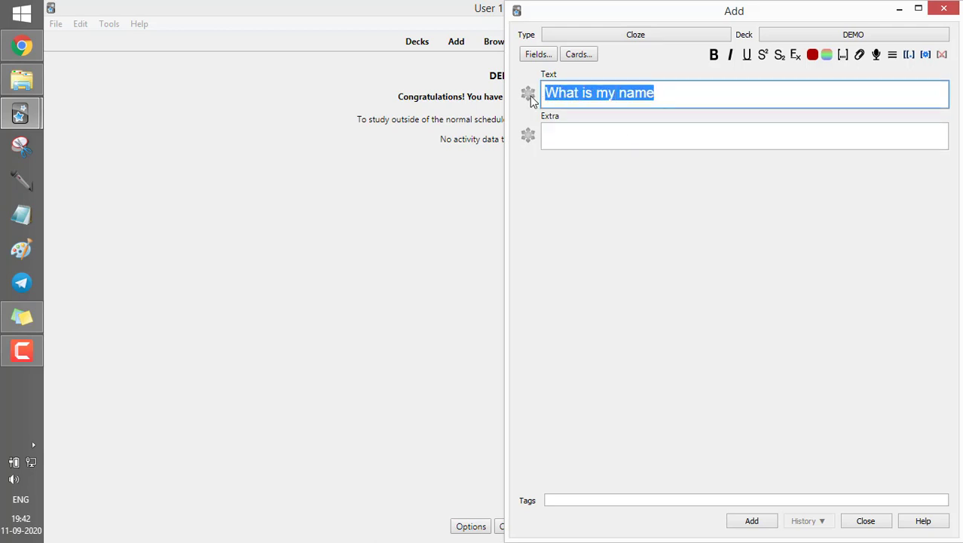
{"action": "type", "text": "My name is "}
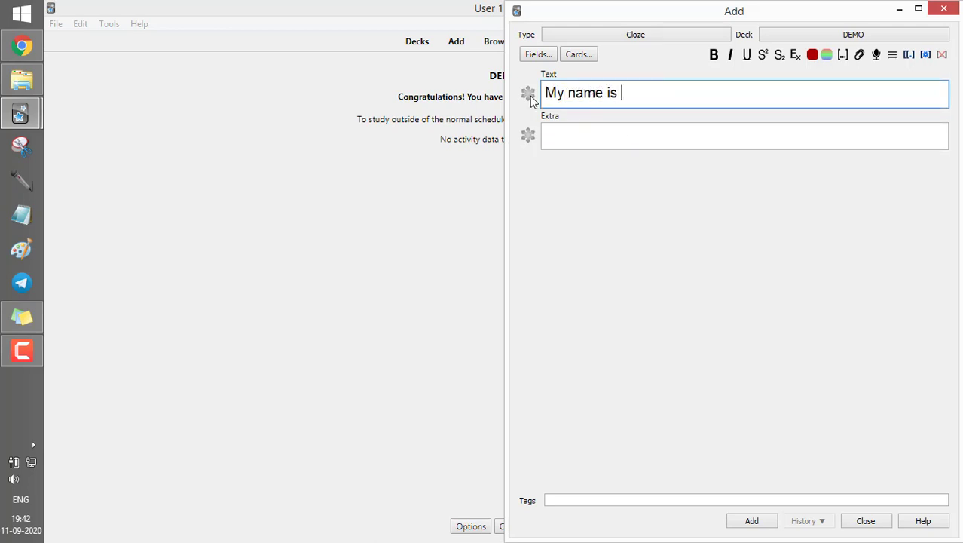
{"action": "type", "text": "Apurva"}
- Turn the first name in the text into a cloze deletion and add the note to the deck
{"action": "key", "text": "shift+Left"}
{"action": "key", "text": "shift+Left"}
{"action": "key", "text": "shift+Left"}
{"action": "key", "text": "shift+Left"}
{"action": "key", "text": "shift+Left"}
{"action": "key", "text": "shift+Left"}
{"action": "key", "text": "shift+Left"}
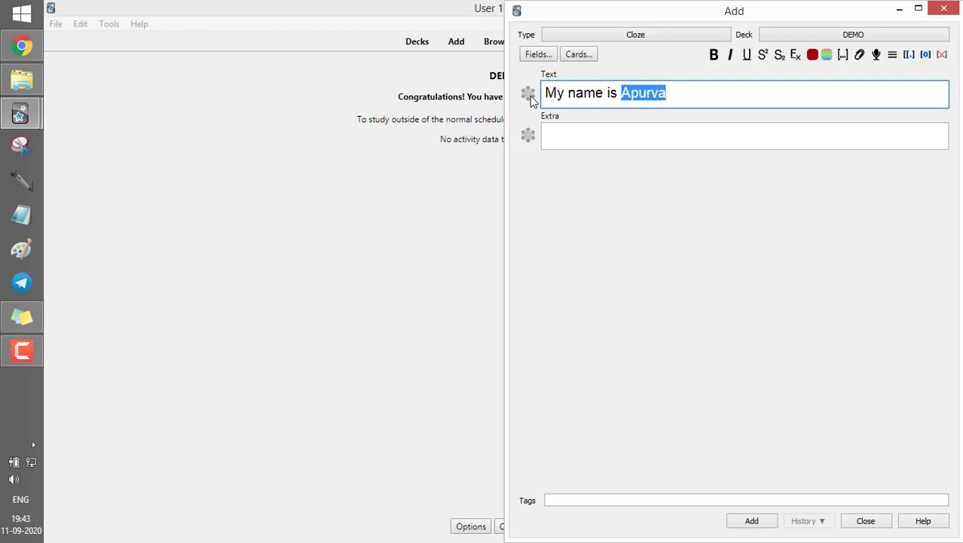
{"action": "key", "text": "shift+Right"}
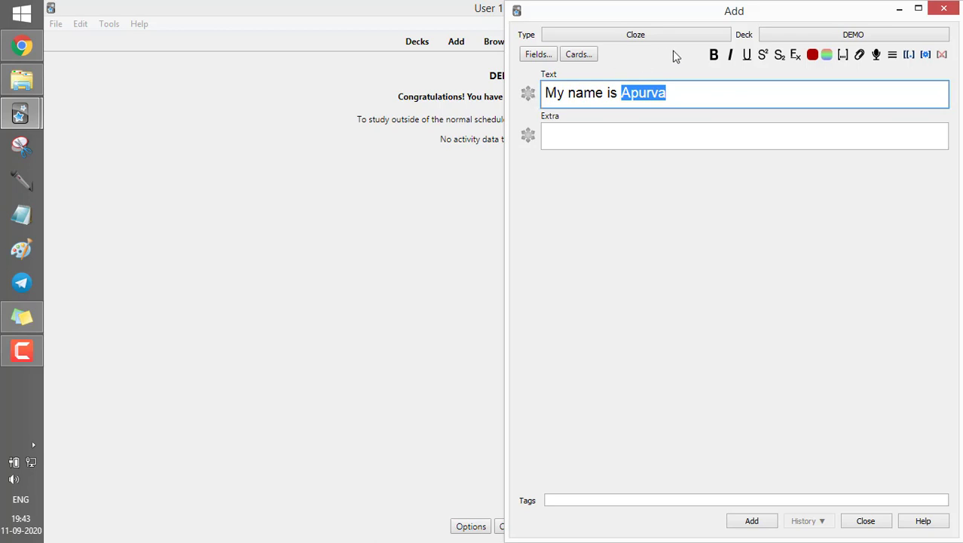
{"action": "left_click", "coordinate": [844, 61]}
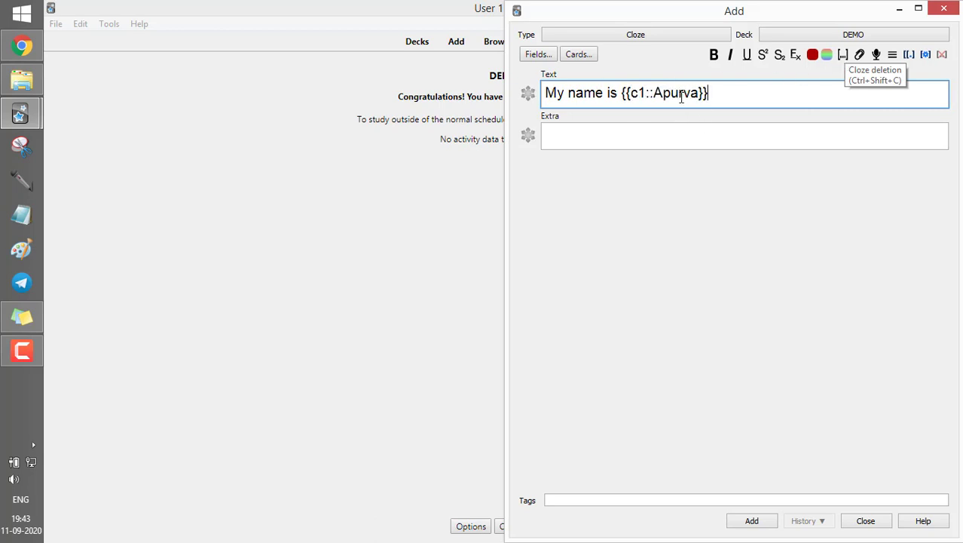
{"action": "left_click", "coordinate": [768, 531]}
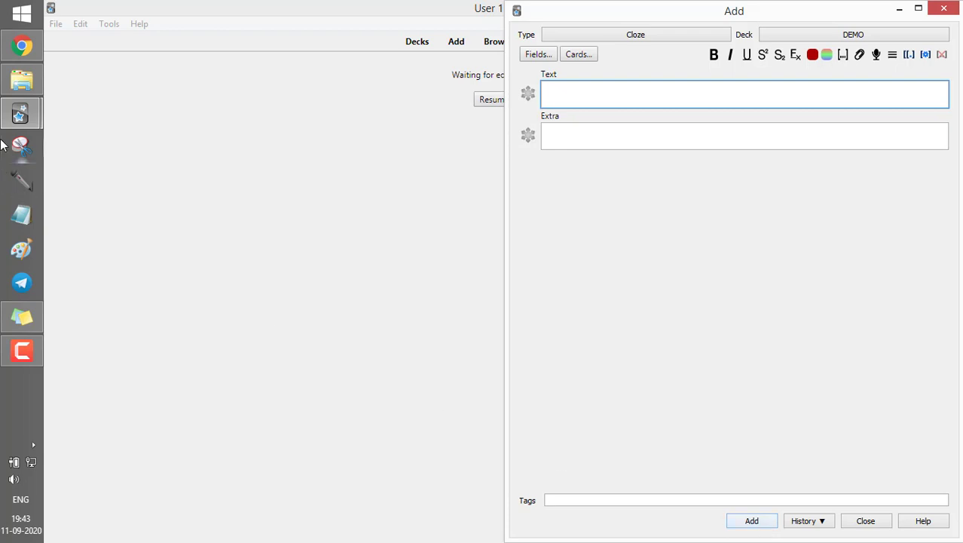
- Switch to Chrome and copy the full patient vignette of the UWorld STEP2 CK QBank question into the new note's Text field
{"action": "mouse_move", "coordinate": [11, 81]}
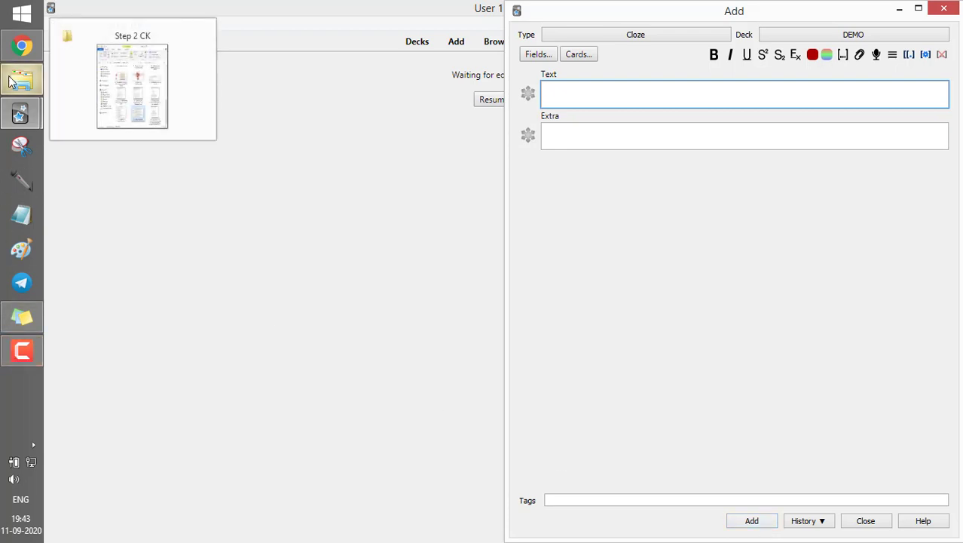
{"action": "mouse_move", "coordinate": [22, 45]}
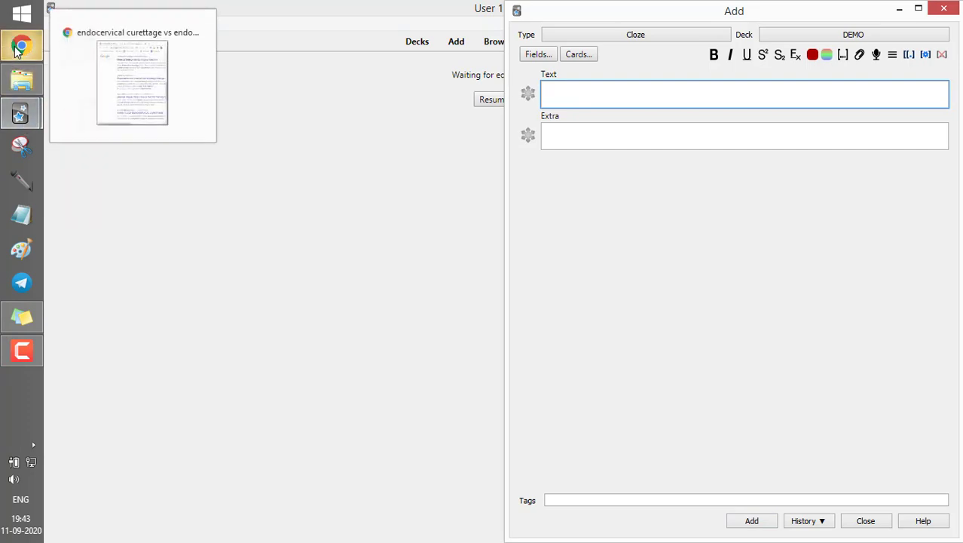
{"action": "left_click", "coordinate": [151, 75]}
{"action": "scroll", "coordinate": [291, 232], "scroll_direction": "up", "scroll_amount": 8}
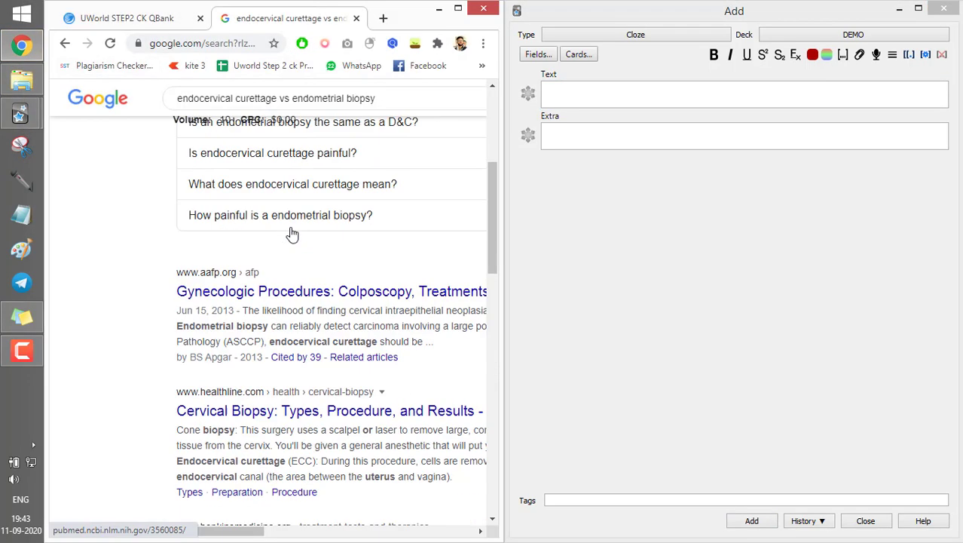
{"action": "left_click", "coordinate": [126, 18]}
{"action": "scroll", "coordinate": [272, 302], "scroll_direction": "down", "scroll_amount": 5}
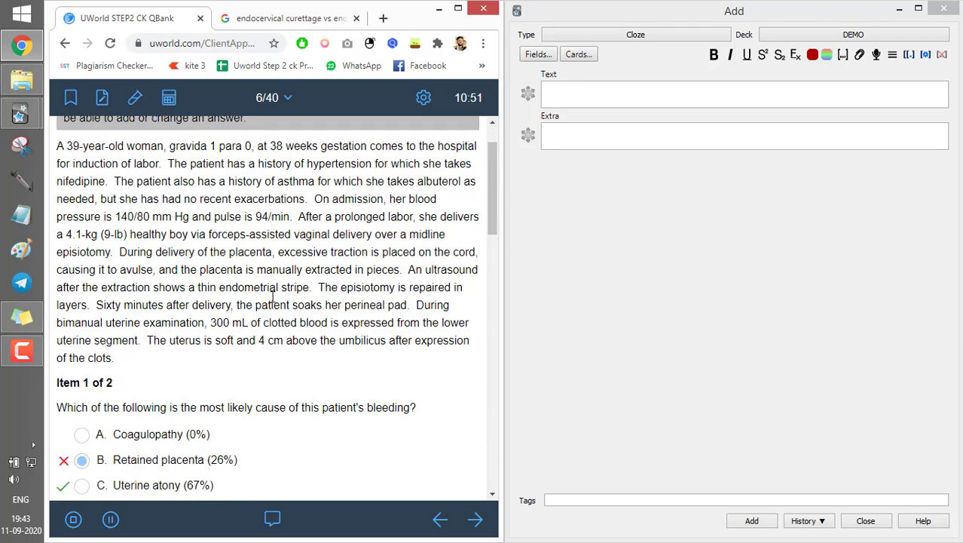
{"action": "scroll", "coordinate": [272, 304], "scroll_direction": "up", "scroll_amount": 4}
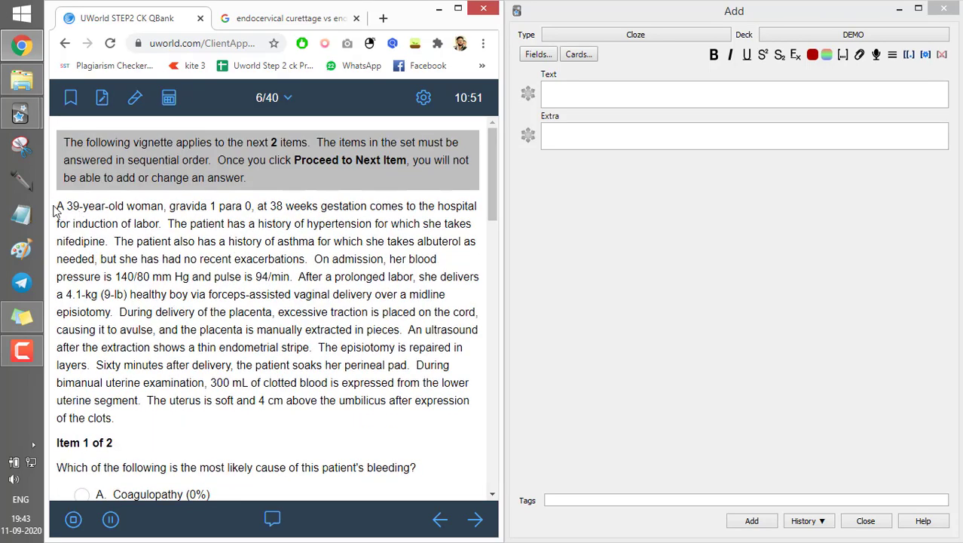
{"action": "left_click_drag", "start_coordinate": [57, 206], "coordinate": [125, 424]}
{"action": "left_click_drag", "start_coordinate": [162, 372], "coordinate": [603, 103]}
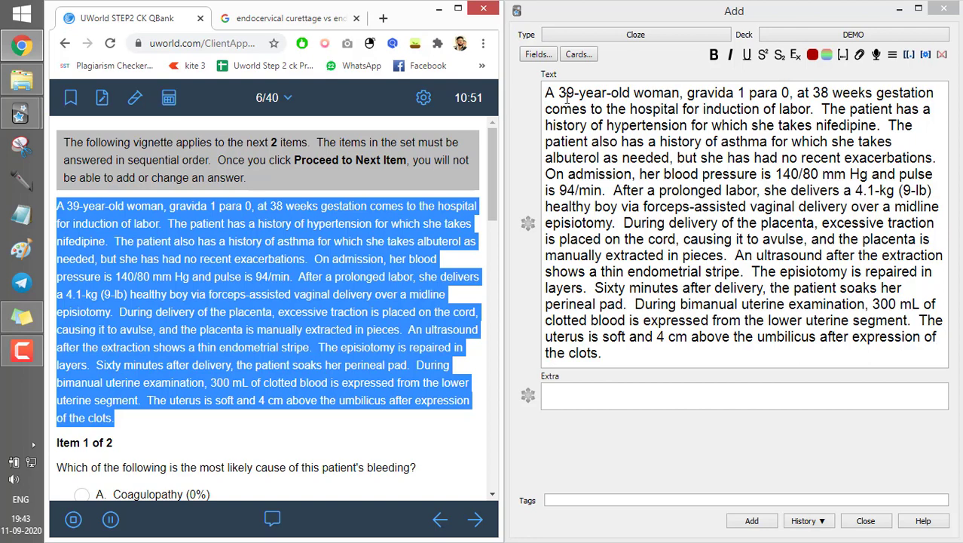
- Make "39-year-old woman", "hypertension" and "asthma" bold in the note's text
{"action": "left_click", "coordinate": [534, 90]}
{"action": "left_click_drag", "start_coordinate": [555, 92], "coordinate": [682, 93]}
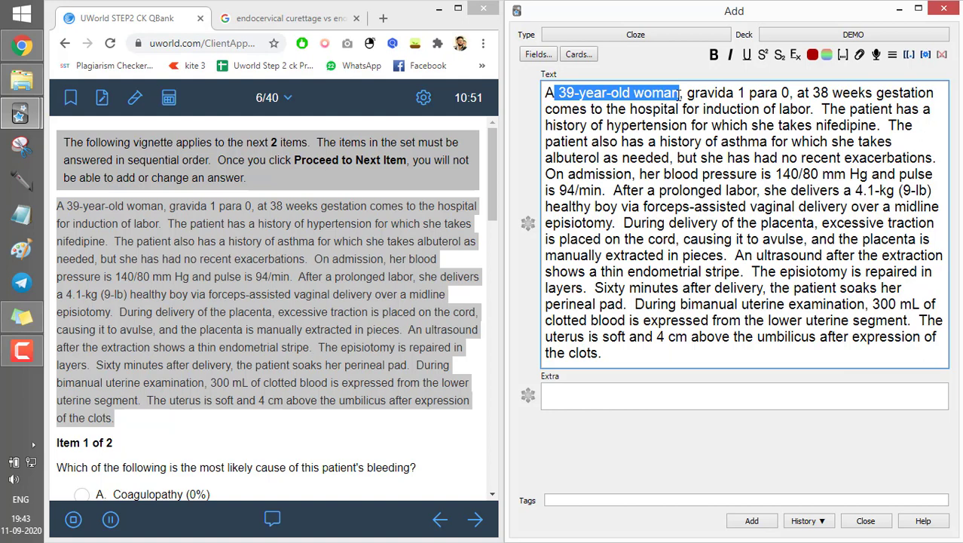
{"action": "key", "text": "ctrl+b"}
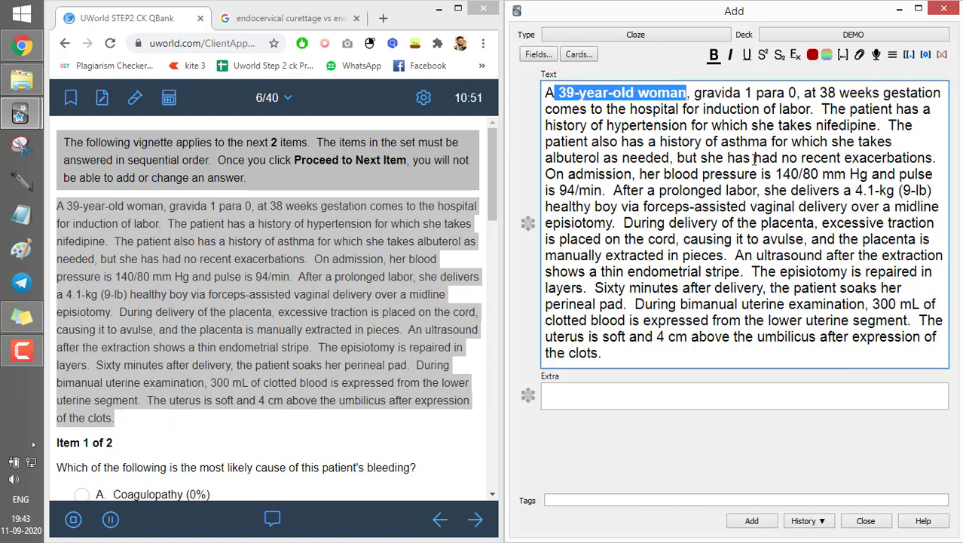
{"action": "double_click", "coordinate": [647, 126]}
{"action": "key", "text": "ctrl+b"}
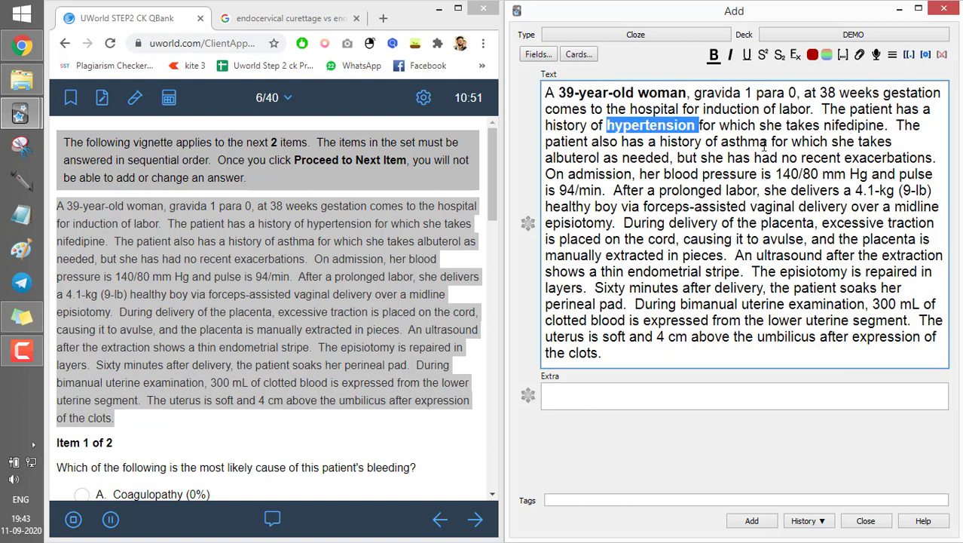
{"action": "double_click", "coordinate": [735, 142]}
{"action": "key", "text": "ctrl+b"}
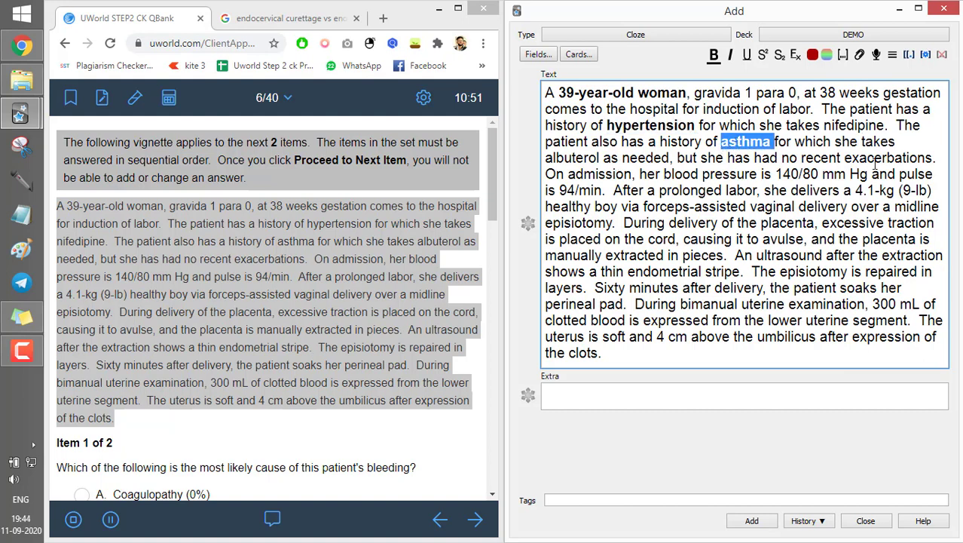
- Make "After a prolonged labor,", "4.1-kg" and "forceps-assisted vaginal delivery" bold in the note's text
{"action": "left_click_drag", "start_coordinate": [614, 190], "coordinate": [763, 190]}
{"action": "key", "text": "ctrl+b"}
{"action": "left_click_drag", "start_coordinate": [867, 190], "coordinate": [907, 190]}
{"action": "key", "text": "ctrl+b"}
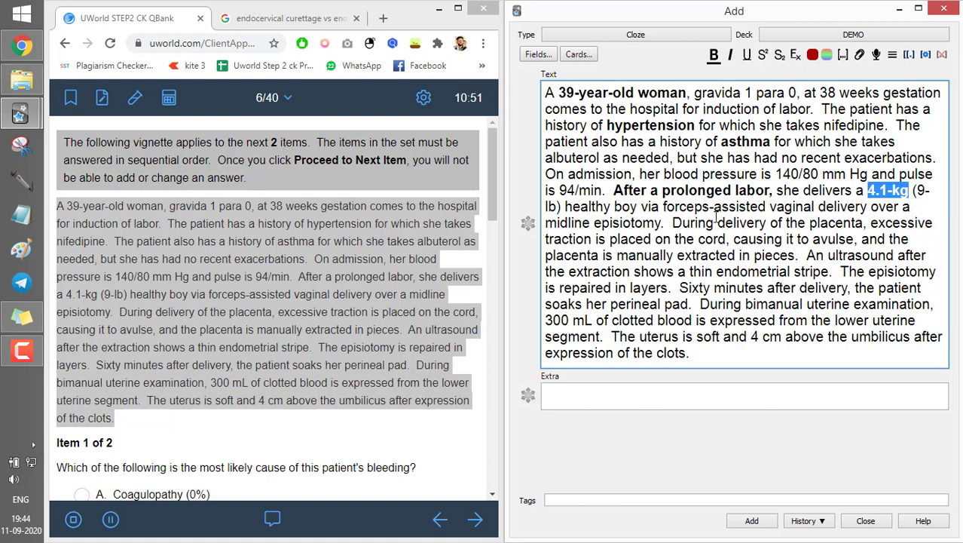
{"action": "left_click_drag", "start_coordinate": [661, 205], "coordinate": [870, 207]}
{"action": "key", "text": "ctrl+b"}
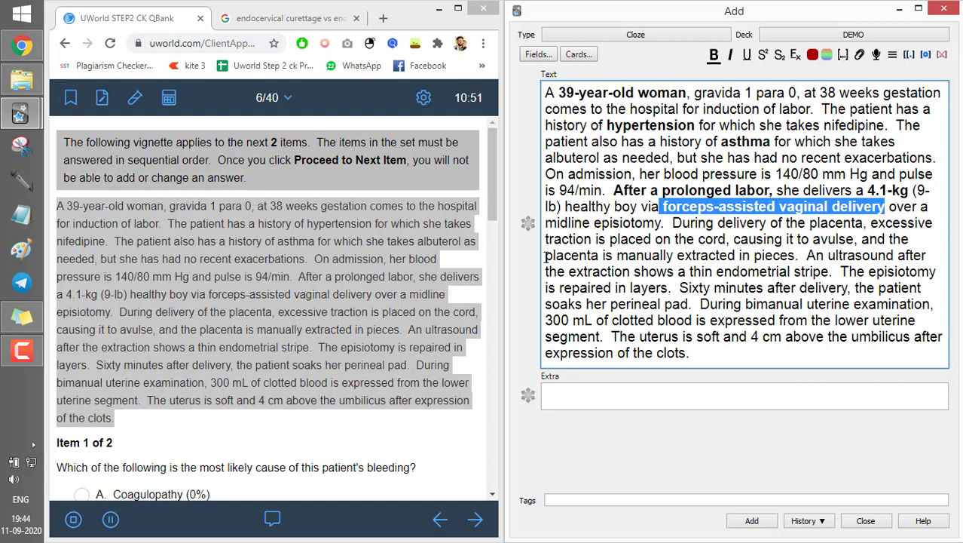
- Make "placenta is manually extracted in pieces", "thin endometrial stripe." and "patient soaks her perineal pad." bold in the note's text
{"action": "left_click_drag", "start_coordinate": [545, 256], "coordinate": [796, 256]}
{"action": "key", "text": "ctrl+b"}
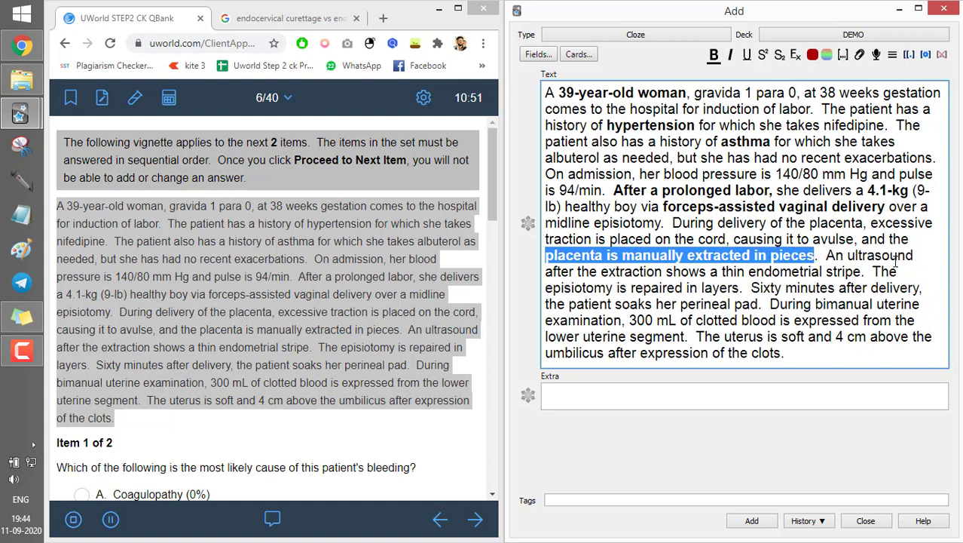
{"action": "left_click_drag", "start_coordinate": [722, 272], "coordinate": [868, 272]}
{"action": "key", "text": "ctrl+b"}
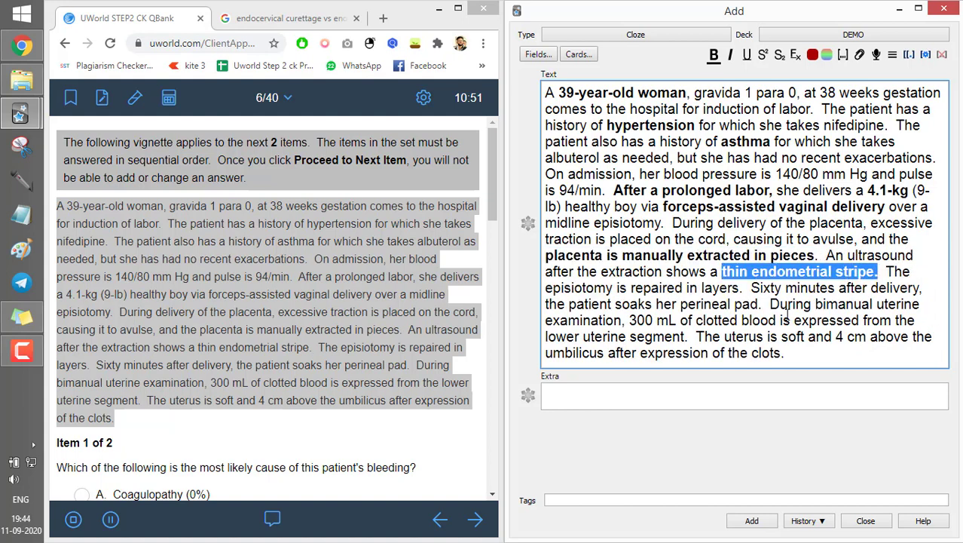
{"action": "left_click_drag", "start_coordinate": [569, 304], "coordinate": [764, 304]}
{"action": "key", "text": "ctrl+b"}
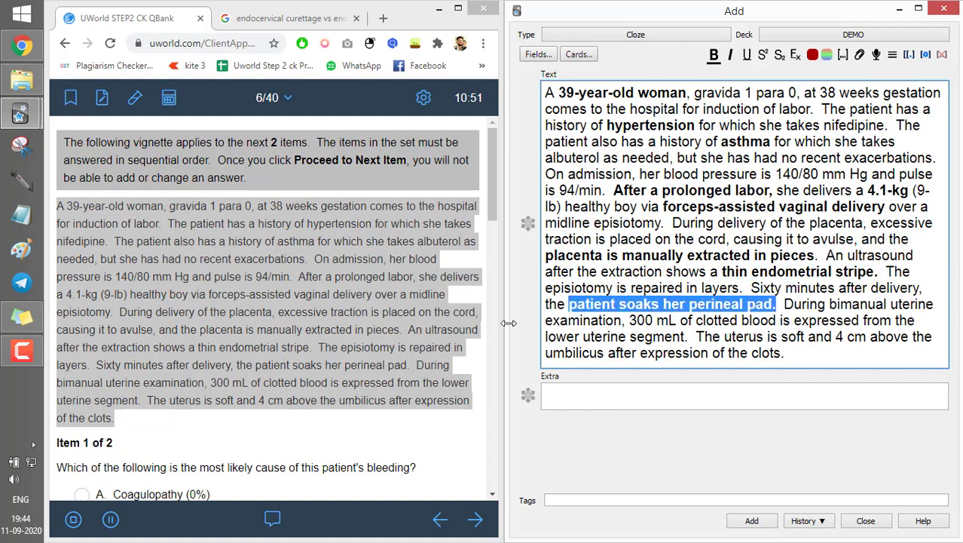
- Make "300 mL of clotted blood is expressed fr" and the final phrase from "uterus is soft" through "the clots." bold in the note's text
{"action": "left_click_drag", "start_coordinate": [631, 321], "coordinate": [873, 320]}
{"action": "key", "text": "ctrl+b"}
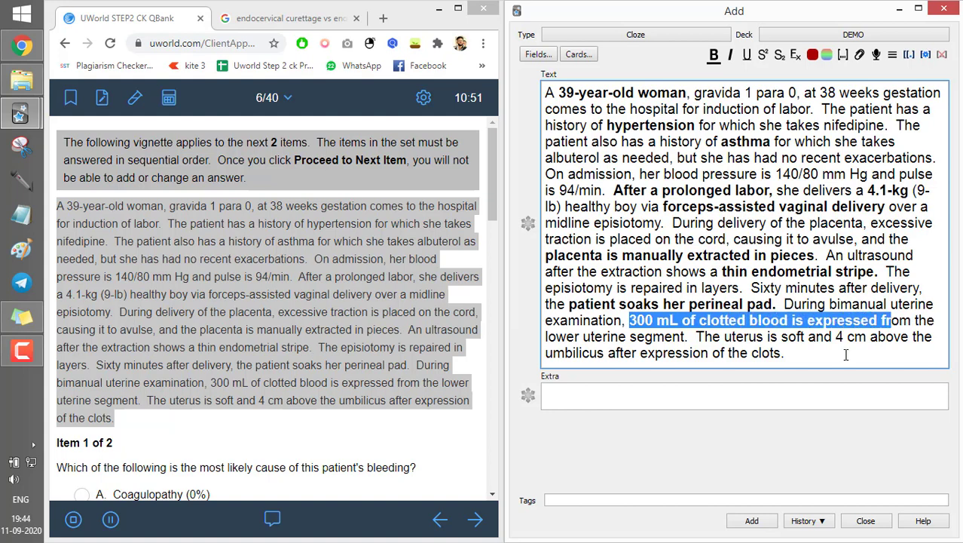
{"action": "left_click_drag", "start_coordinate": [724, 337], "coordinate": [795, 347]}
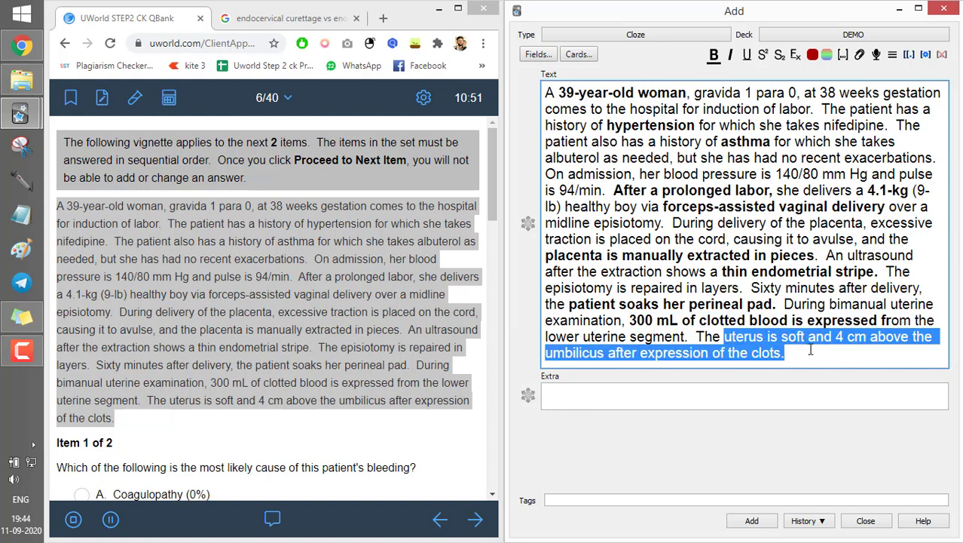
{"action": "key", "text": "ctrl+b"}
{"action": "left_click", "coordinate": [888, 355]}
- Copy the question's correct answer, "Uterine atony", to the end of the note's text and turn it into a cloze deletion
{"action": "left_click", "coordinate": [296, 427]}
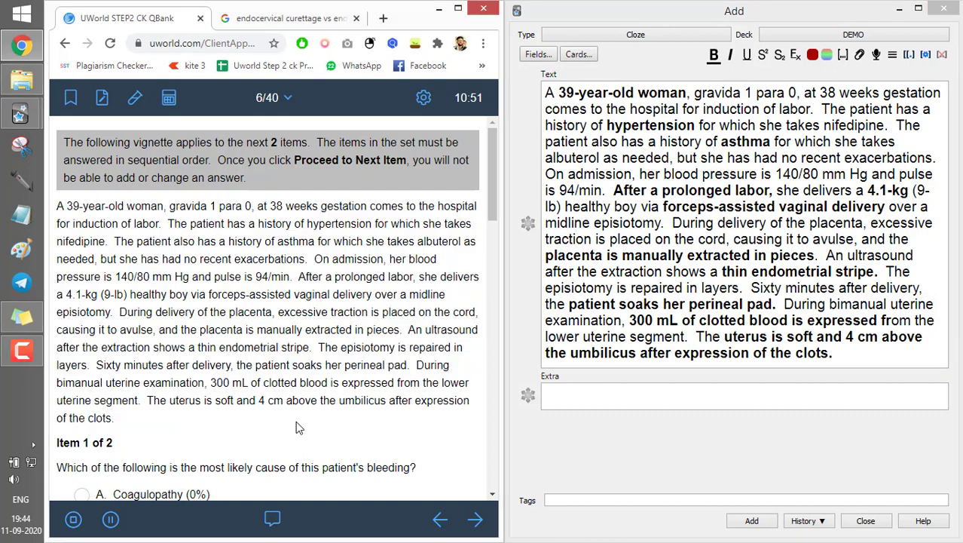
{"action": "scroll", "coordinate": [296, 427], "scroll_direction": "down", "scroll_amount": 3}
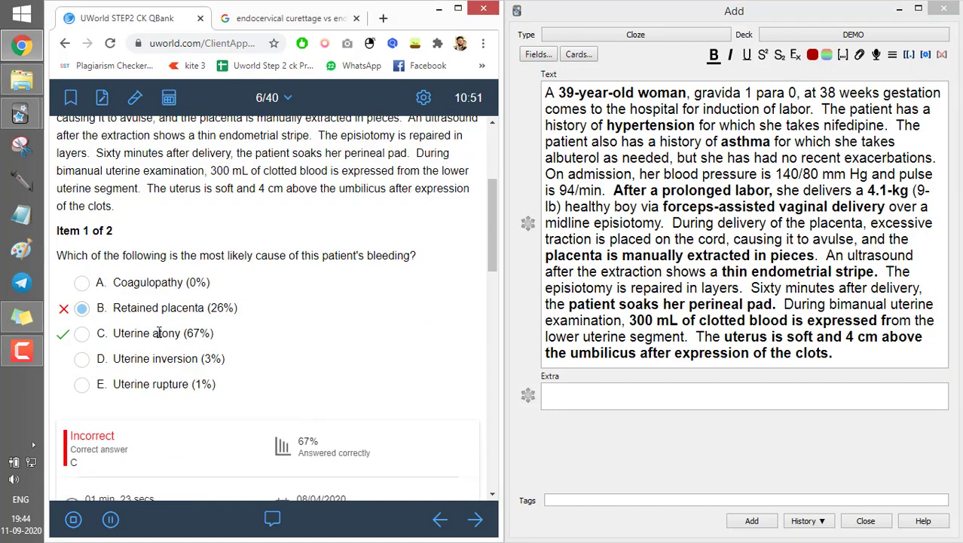
{"action": "left_click_drag", "start_coordinate": [113, 333], "coordinate": [931, 355]}
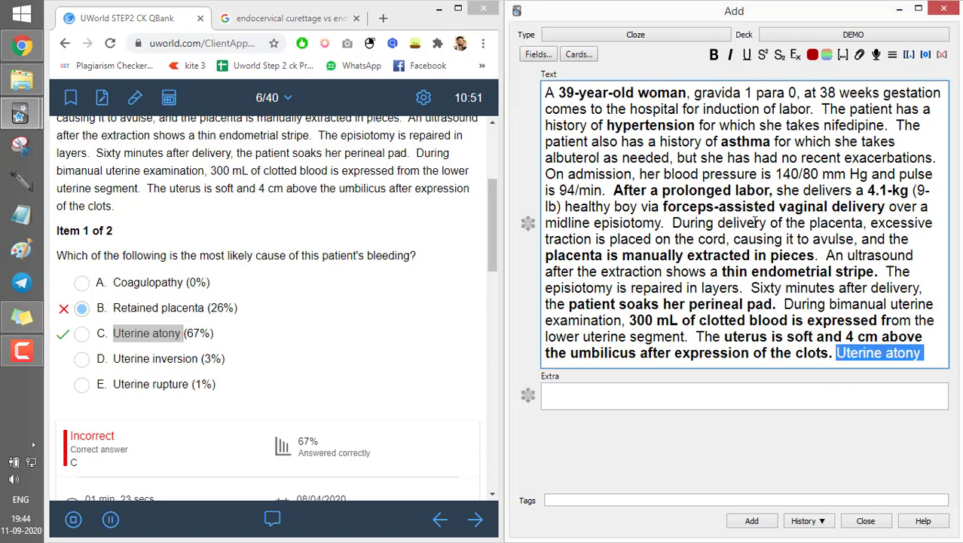
{"action": "key", "text": "ctrl+shift+c"}
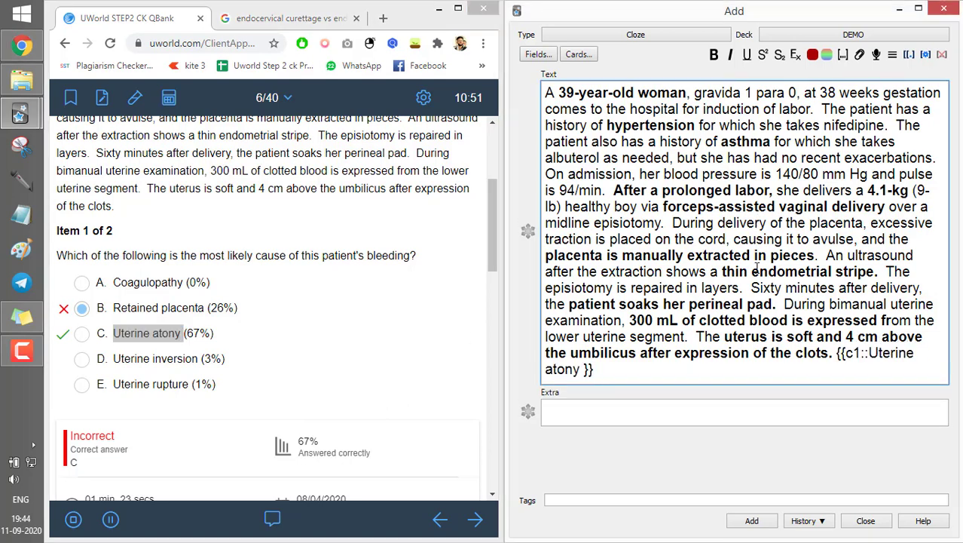
{"action": "left_click", "coordinate": [389, 354]}
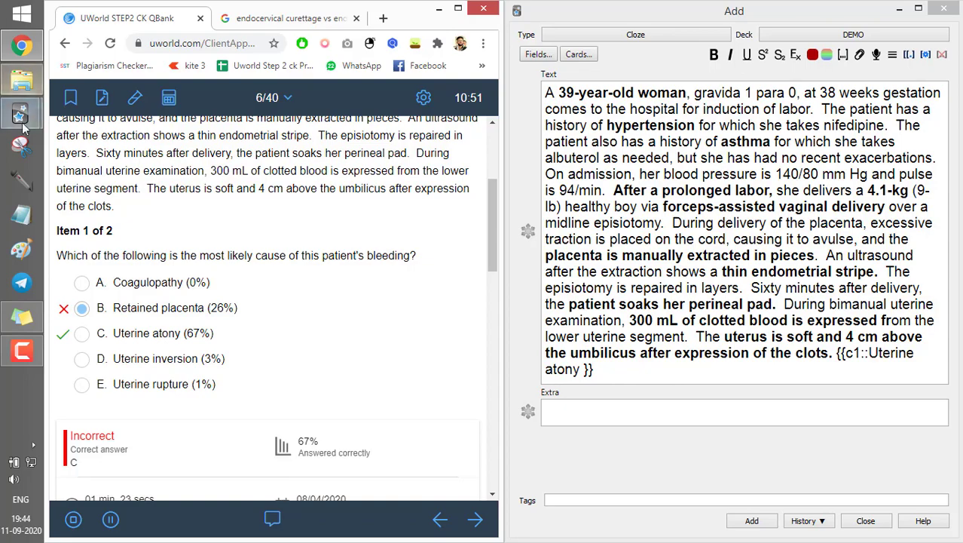
- Open the Uterine rupture exhibit from the question's explanation and place its image in the note's Extra field
{"action": "scroll", "coordinate": [441, 371], "scroll_direction": "down", "scroll_amount": 10}
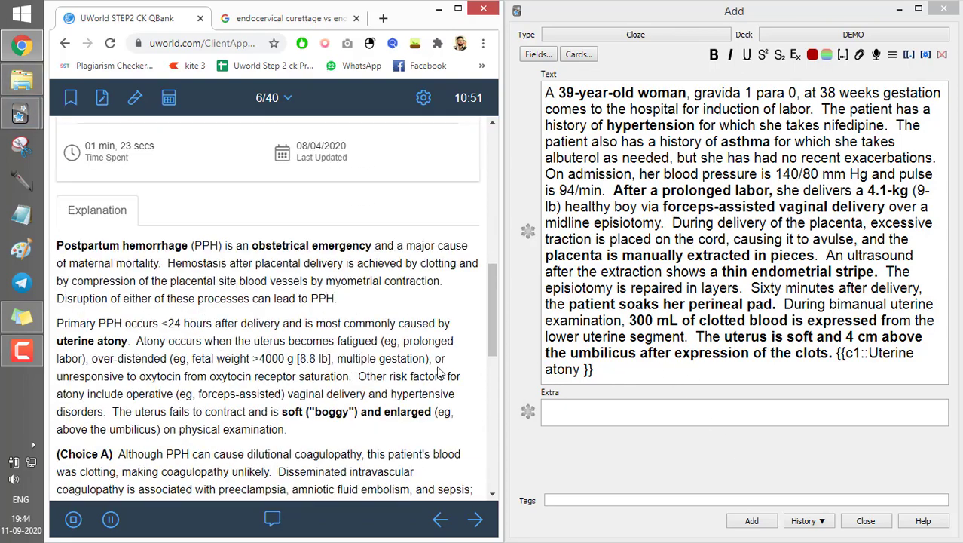
{"action": "scroll", "coordinate": [441, 372], "scroll_direction": "down", "scroll_amount": 3}
{"action": "scroll", "coordinate": [300, 309], "scroll_direction": "up", "scroll_amount": 5}
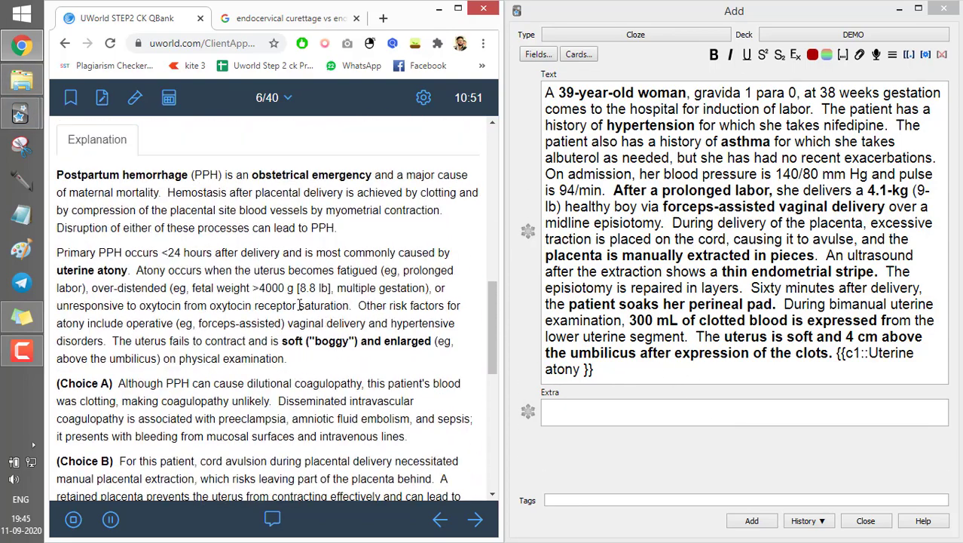
{"action": "scroll", "coordinate": [299, 305], "scroll_direction": "down", "scroll_amount": 1}
{"action": "scroll", "coordinate": [300, 306], "scroll_direction": "down", "scroll_amount": 2}
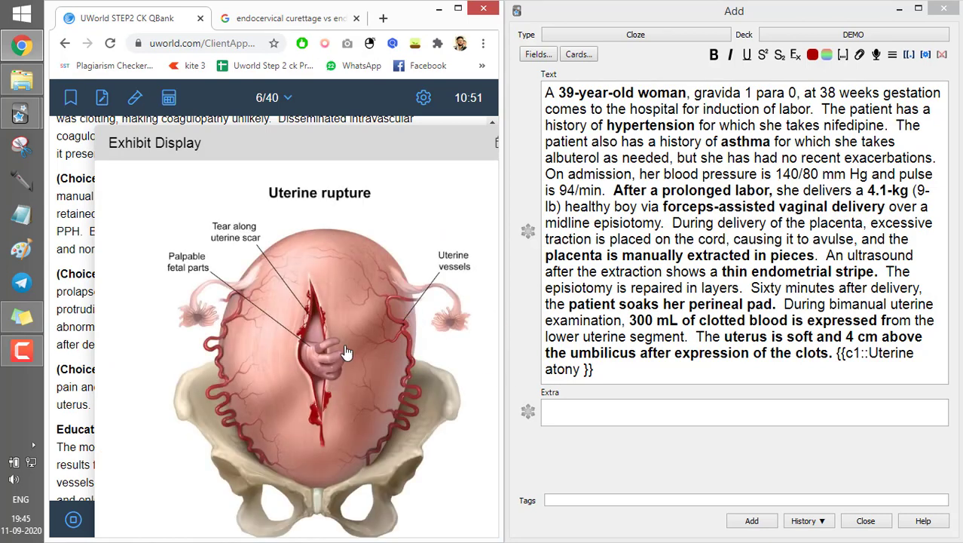
{"action": "left_click_drag", "start_coordinate": [331, 301], "coordinate": [719, 418]}
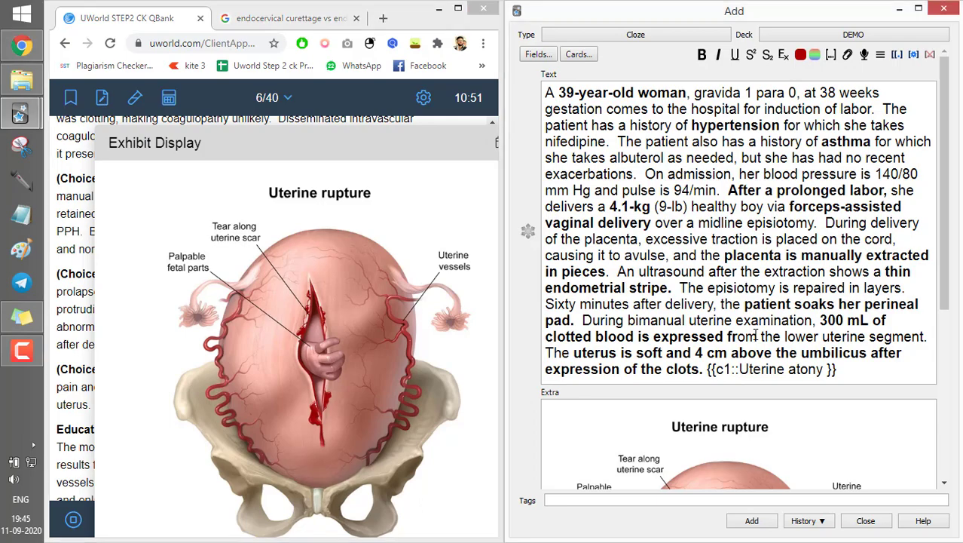
{"action": "left_click", "coordinate": [755, 335]}
{"action": "scroll", "coordinate": [756, 335], "scroll_direction": "down", "scroll_amount": 5}
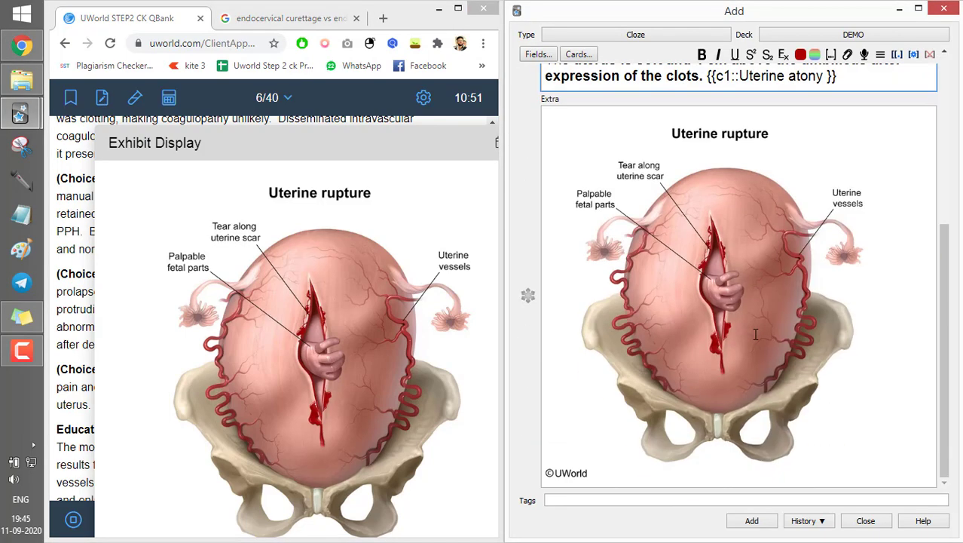
- Check the finished cloze note's text and Extra image, and add the note to the DEMO deck
{"action": "scroll", "coordinate": [755, 335], "scroll_direction": "up", "scroll_amount": 5}
{"action": "scroll", "coordinate": [755, 334], "scroll_direction": "down", "scroll_amount": 5}
{"action": "scroll", "coordinate": [756, 335], "scroll_direction": "up", "scroll_amount": 5}
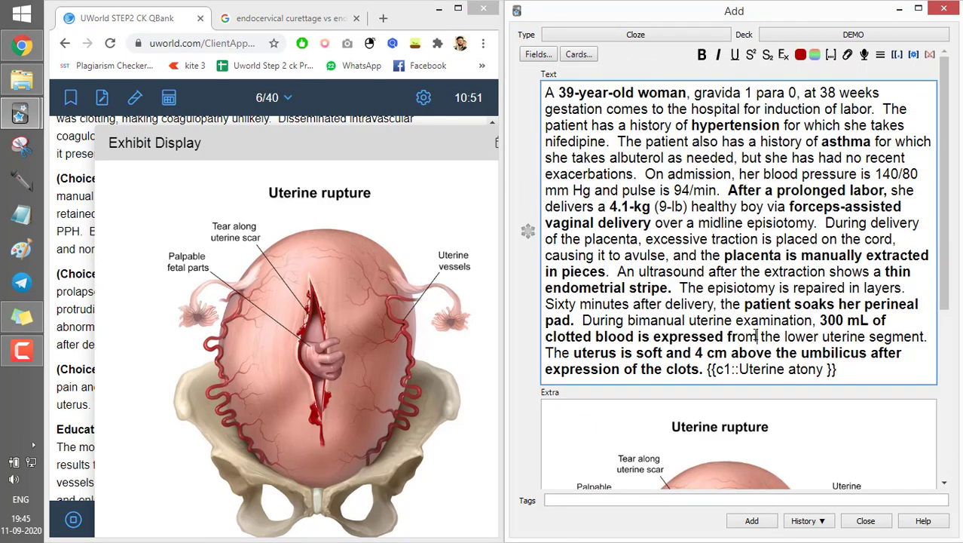
{"action": "left_click", "coordinate": [753, 521]}
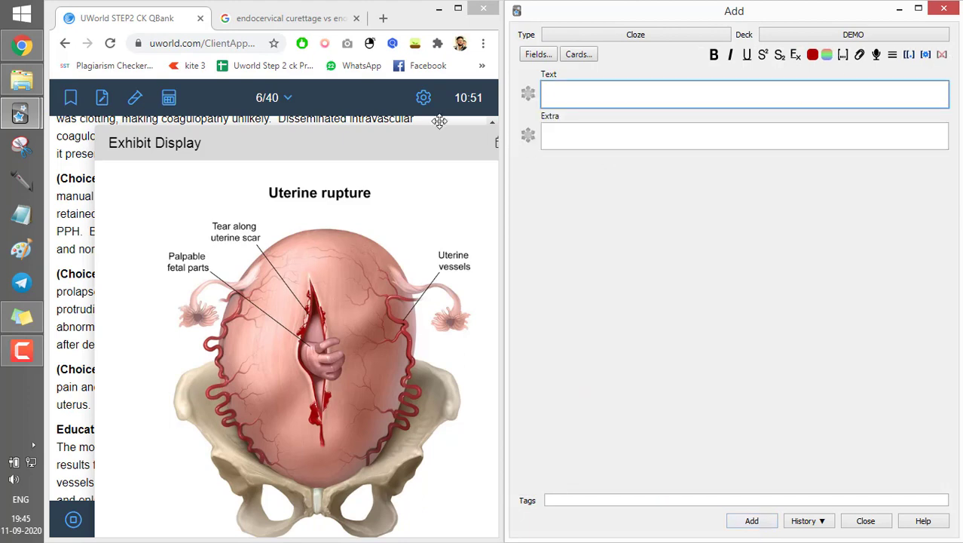
- Close the Uterine rupture exhibit in the UWorld browser window and the Add window, leaving Anki's main window maximized
{"action": "left_click", "coordinate": [458, 7]}
{"action": "left_click", "coordinate": [600, 135]}
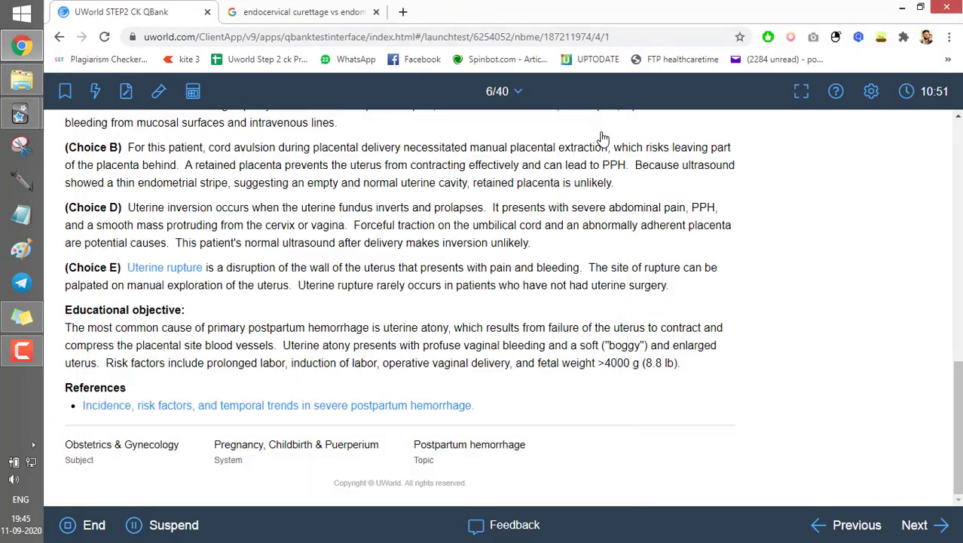
{"action": "double_click", "coordinate": [581, 14]}
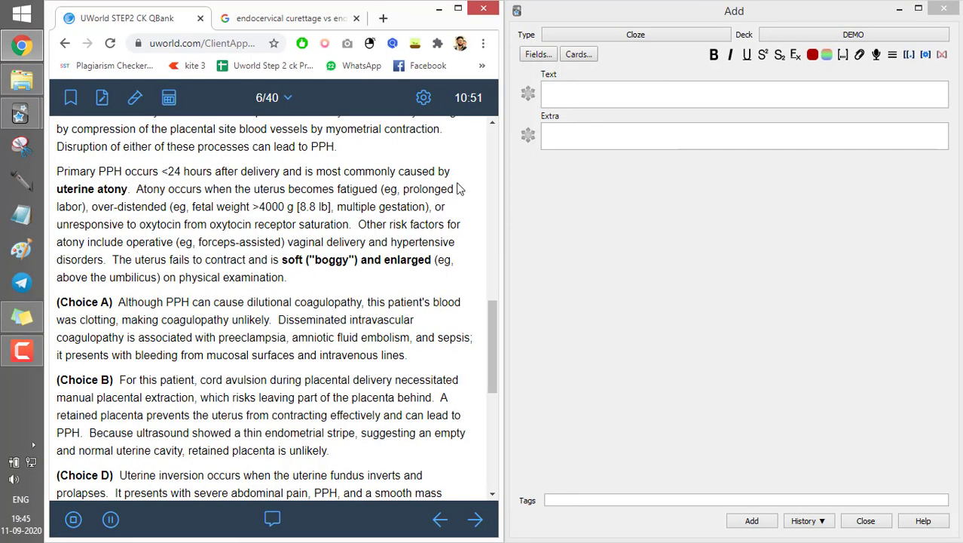
{"action": "left_click", "coordinate": [943, 9]}
{"action": "left_click", "coordinate": [640, 8]}
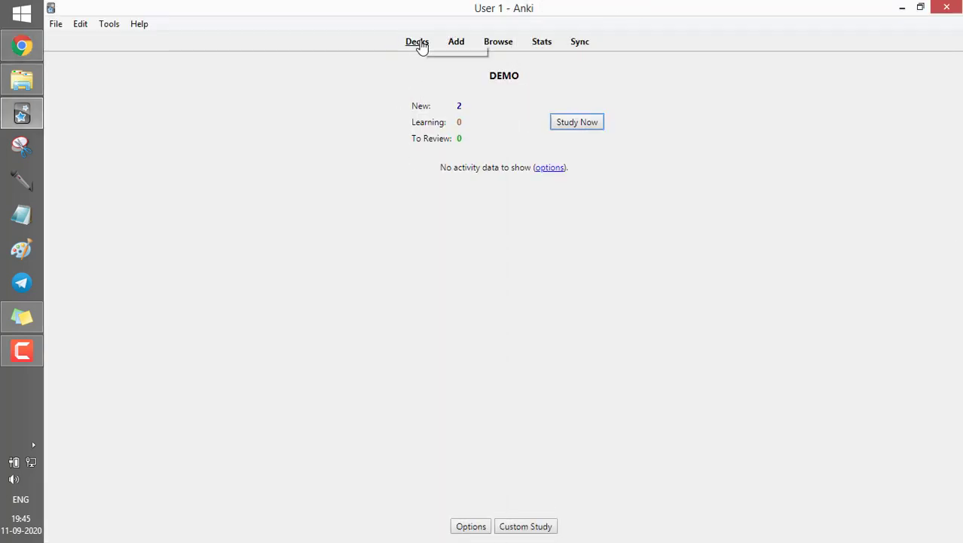
- Start studying the DEMO deck, reveal the answer of the "My name is" card and rate it Good
{"action": "left_click", "coordinate": [585, 126]}
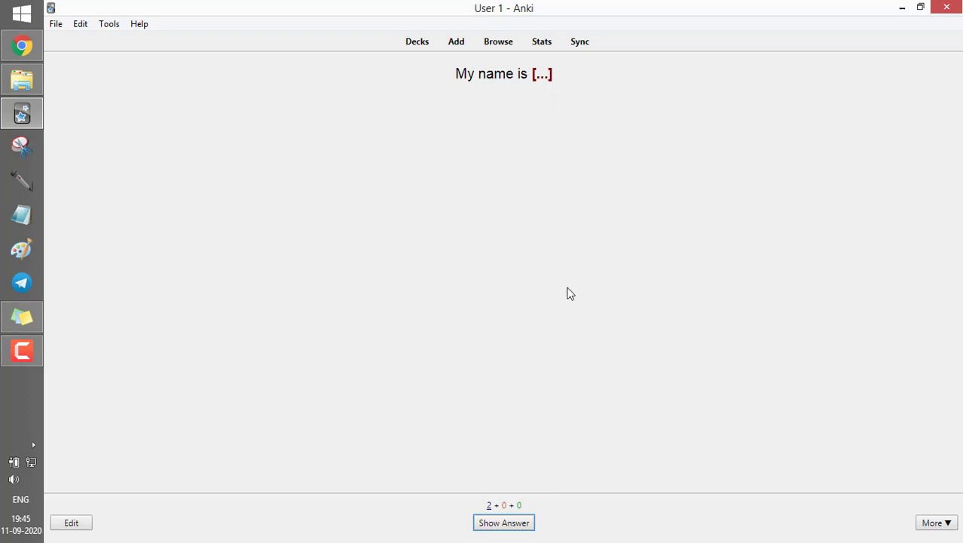
{"action": "key", "text": "space"}
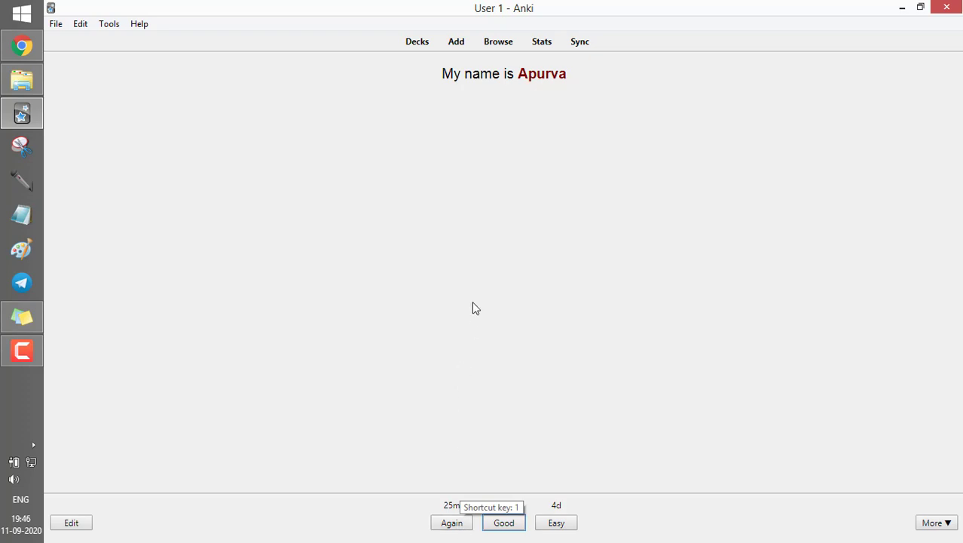
{"action": "key", "text": "space"}
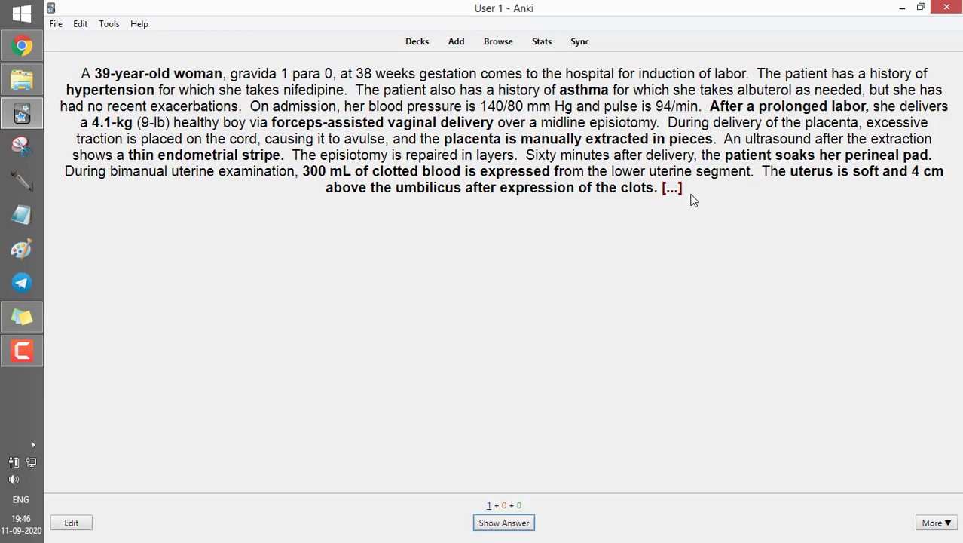
- Reveal the answer of the UWorld cloze card and look over its text and Uterine rupture image
{"action": "key", "text": "space"}
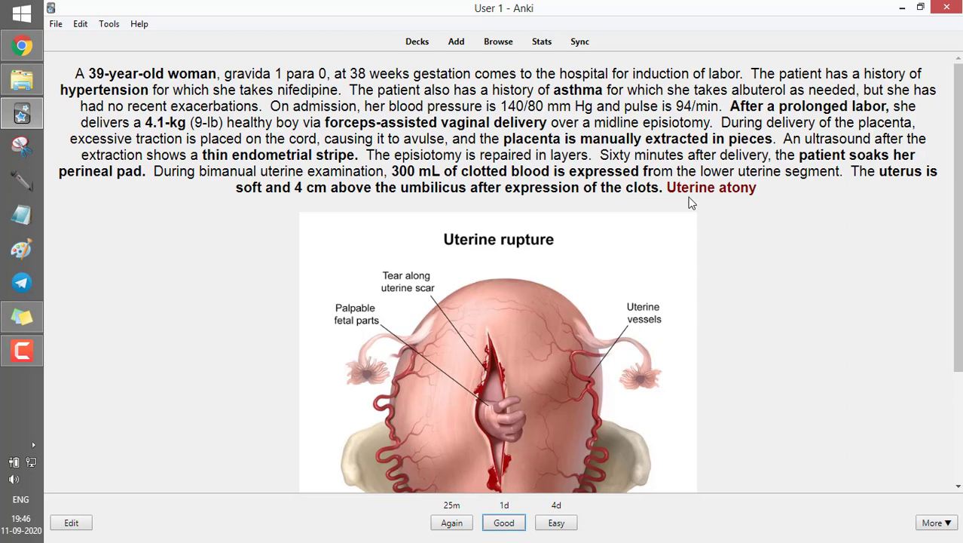
{"action": "scroll", "coordinate": [689, 205], "scroll_direction": "down", "scroll_amount": 3}
{"action": "scroll", "coordinate": [690, 206], "scroll_direction": "up", "scroll_amount": 3}
{"action": "scroll", "coordinate": [689, 206], "scroll_direction": "down", "scroll_amount": 3}
{"action": "scroll", "coordinate": [689, 205], "scroll_direction": "up", "scroll_amount": 3}
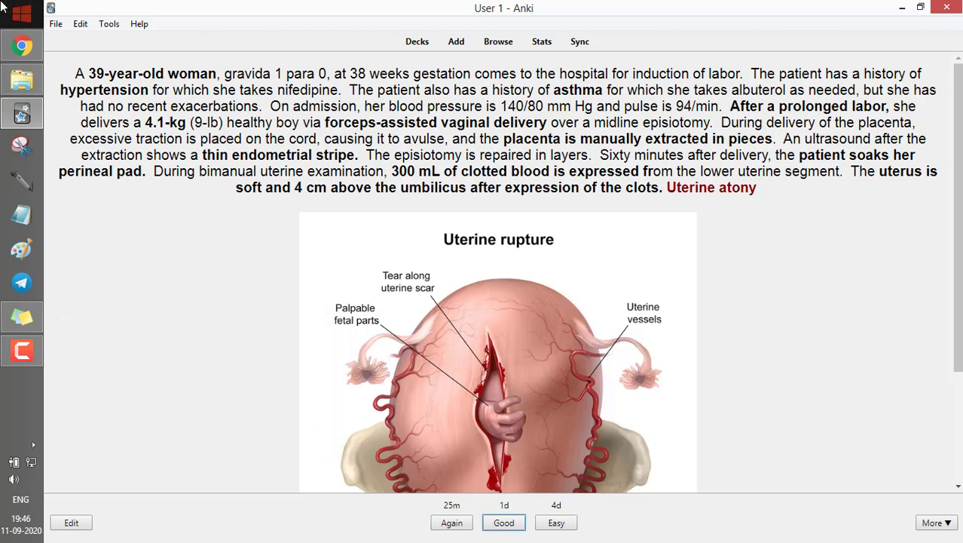
- Return to the deck list, view the list of installed add-ons and close it
{"action": "left_click", "coordinate": [417, 42]}
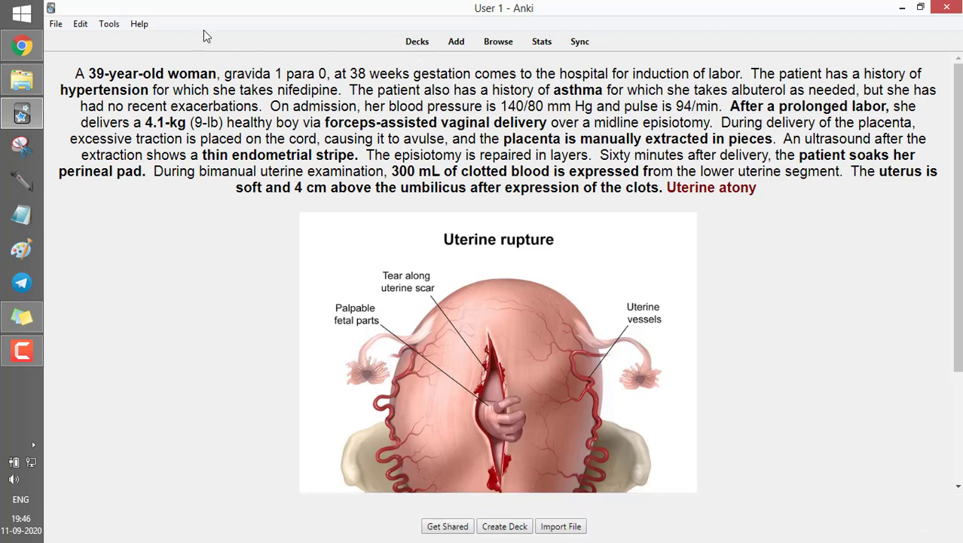
{"action": "left_click", "coordinate": [108, 23]}
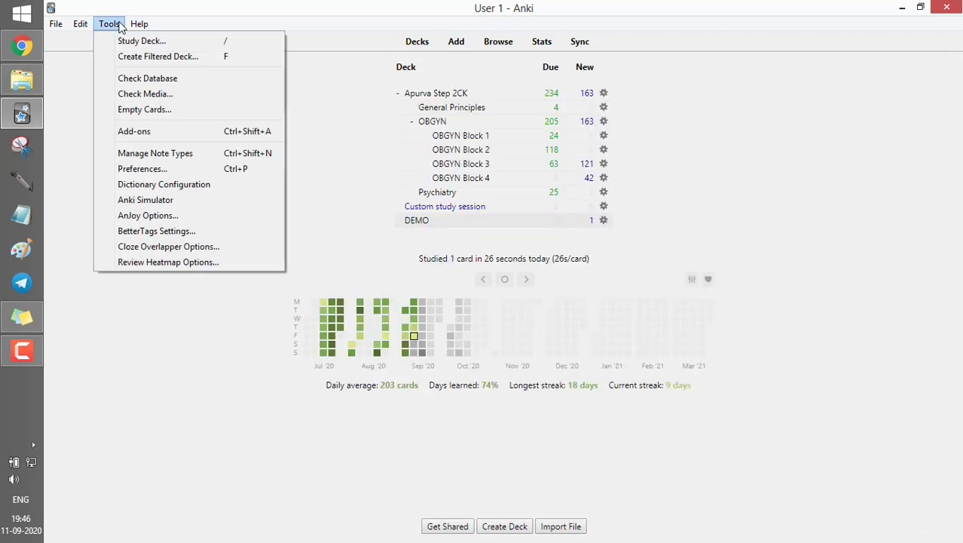
{"action": "left_click", "coordinate": [136, 132]}
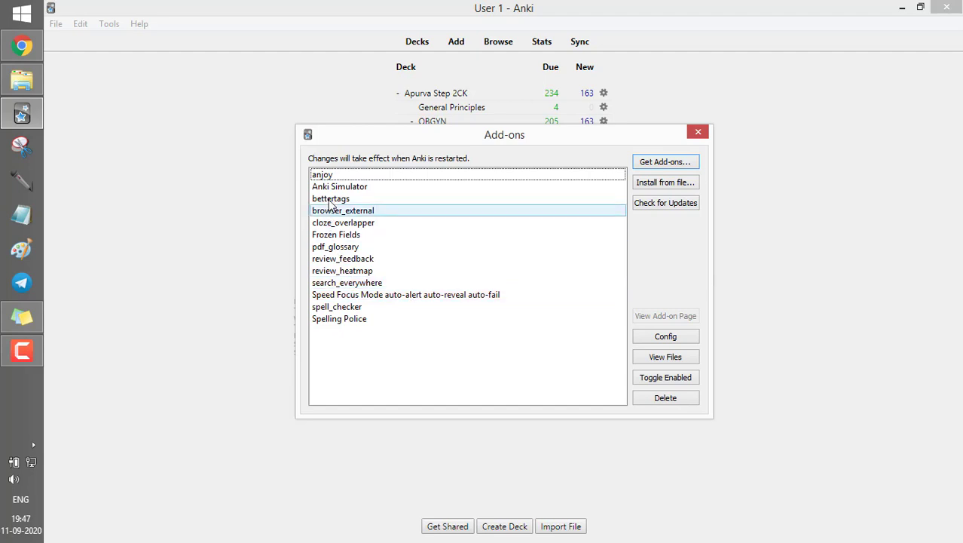
{"action": "left_click", "coordinate": [698, 133]}
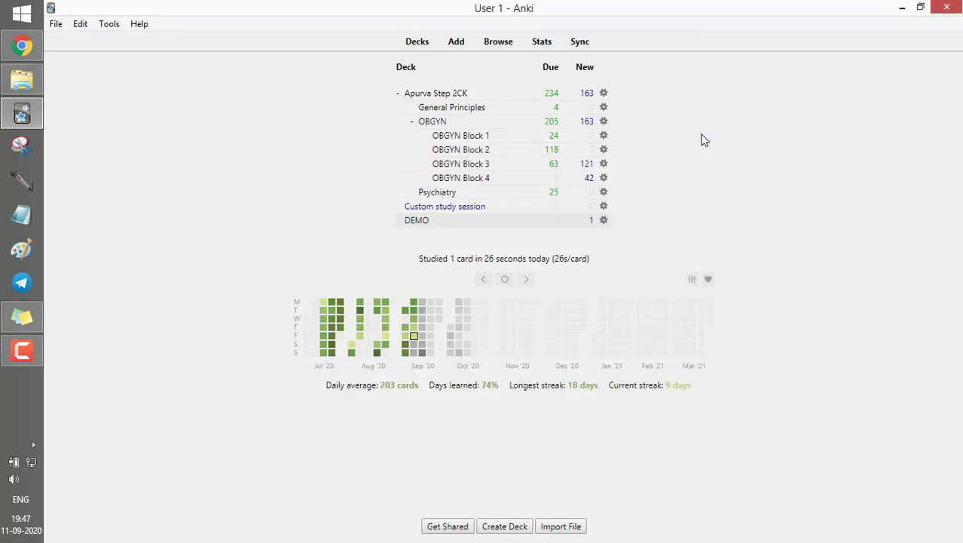